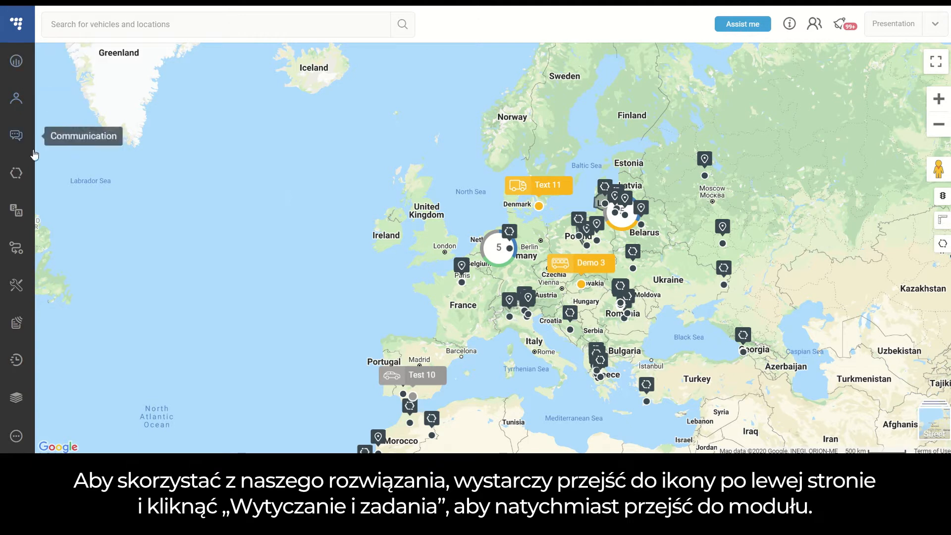
- Open the Routing & Tasks module and enlarge the map until it fills the whole module view
left_click(22, 250)
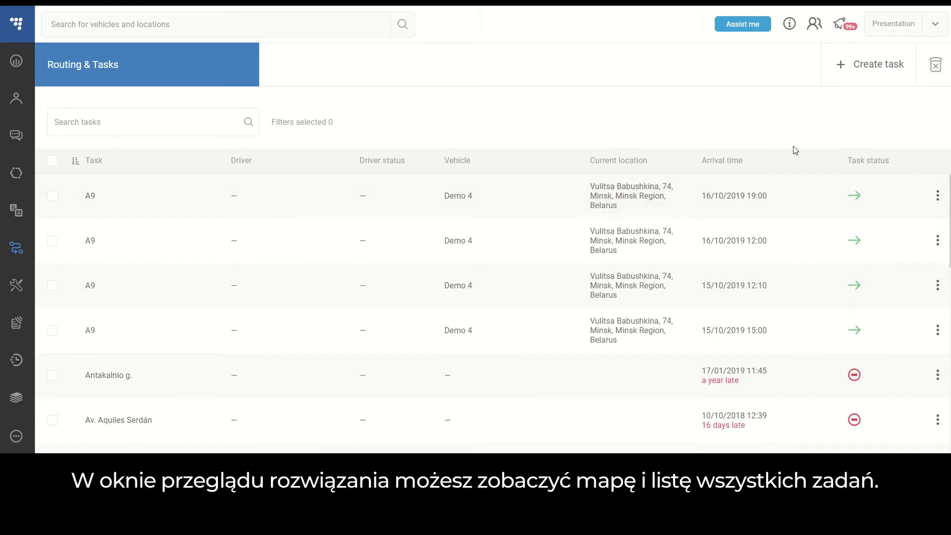
left_click(762, 88)
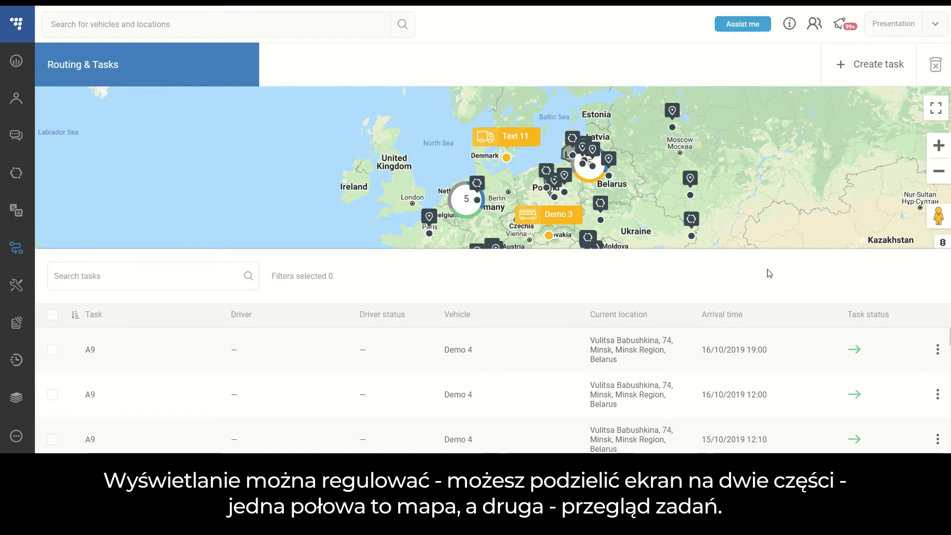
mouse_move(784, 249)
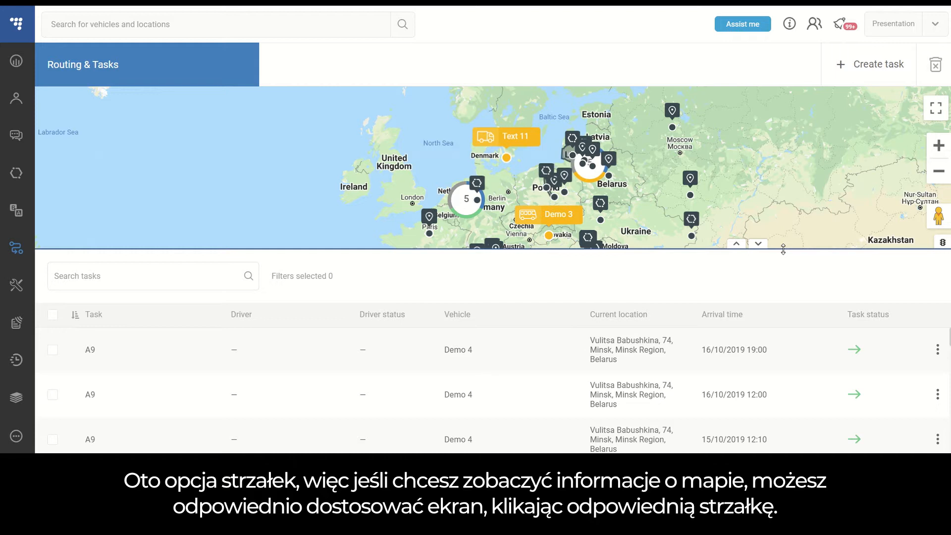
left_click(757, 244)
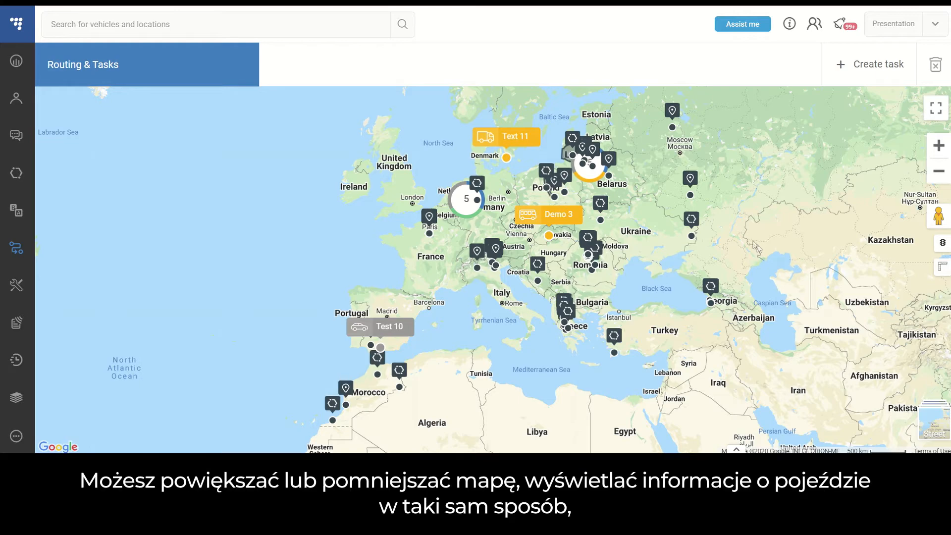
- Look over the vehicles and places across Europe on the map, and bring back the full-height task list
left_click_drag(660, 203, 668, 252)
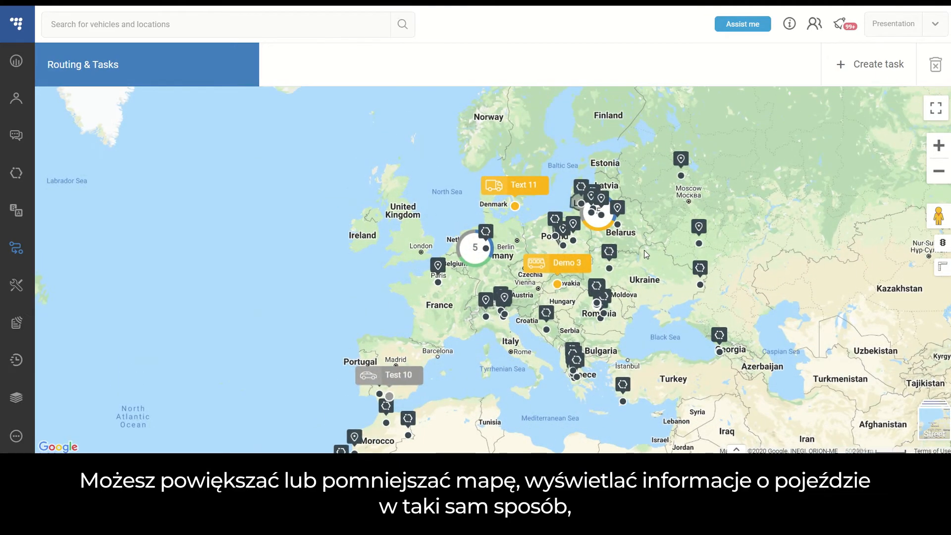
scroll(645, 251, "up", 2)
left_click_drag(422, 317, 567, 204)
scroll(567, 204, "down", 1)
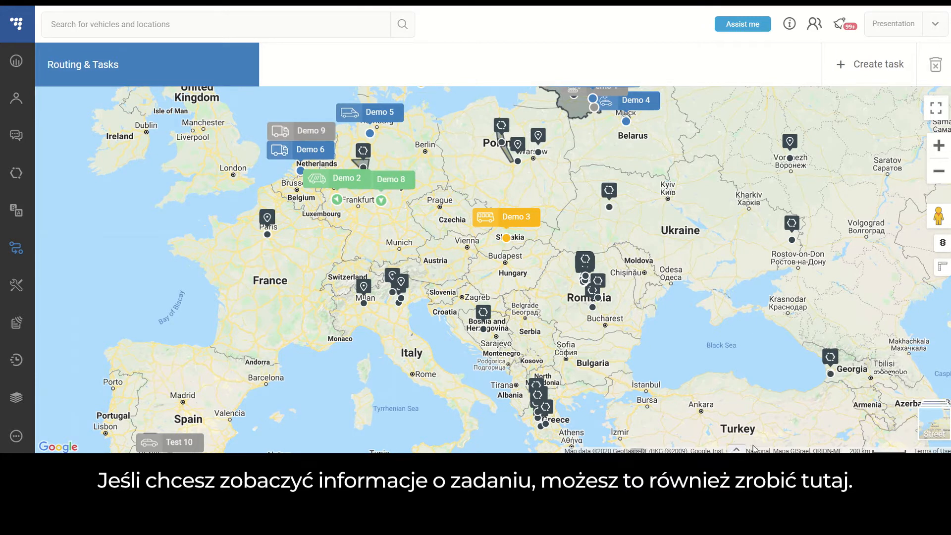
left_click(735, 448)
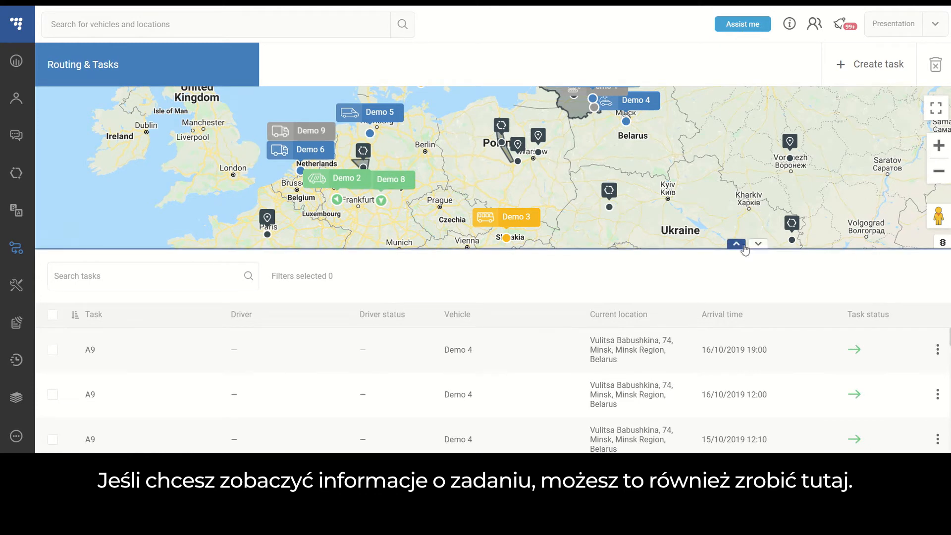
left_click(741, 248)
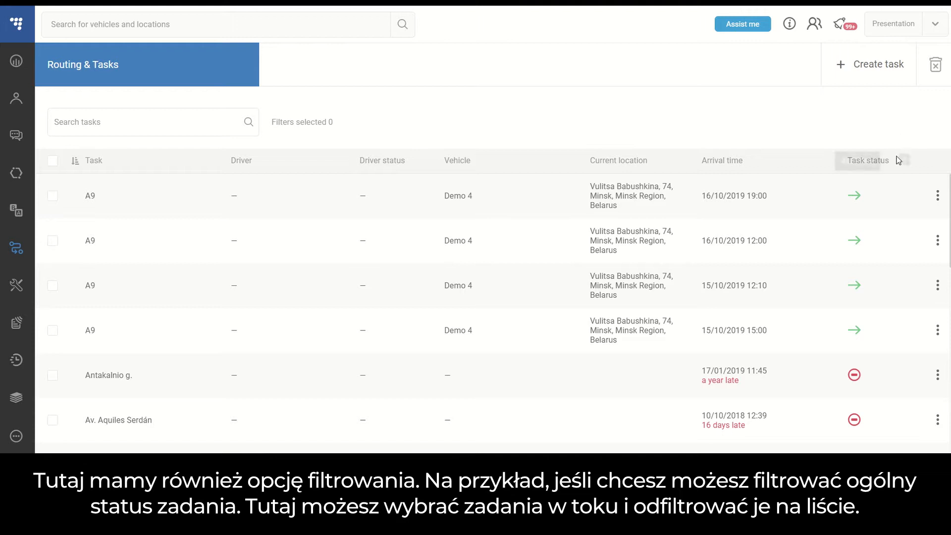
- Filter the task list by the In progress task status
left_click(904, 161)
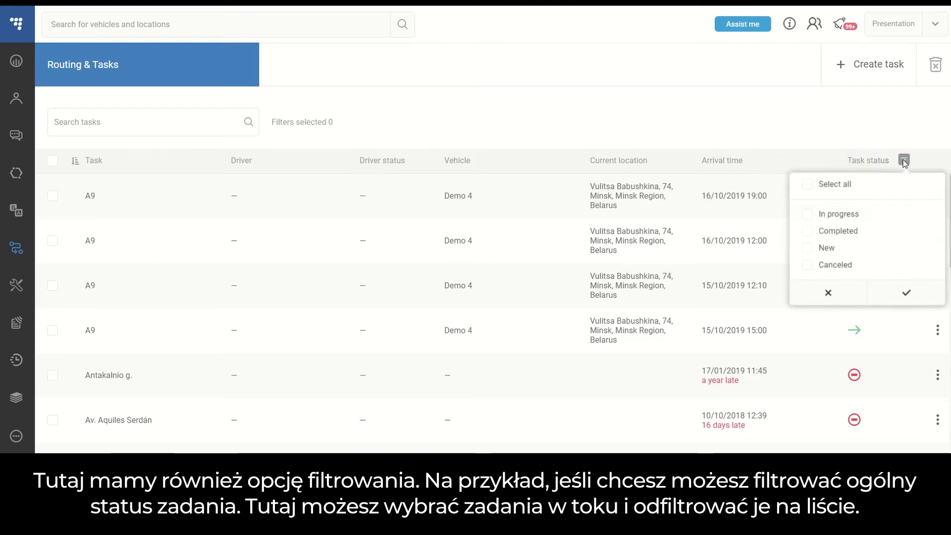
left_click(808, 215)
left_click(893, 295)
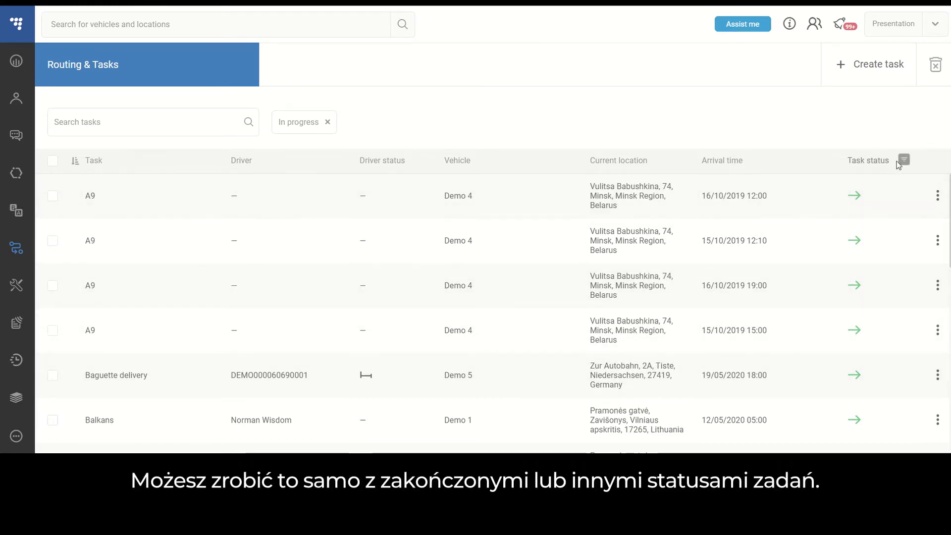
- Extend the task status filter to all statuses: In progress, Completed, New and Canceled
left_click(904, 161)
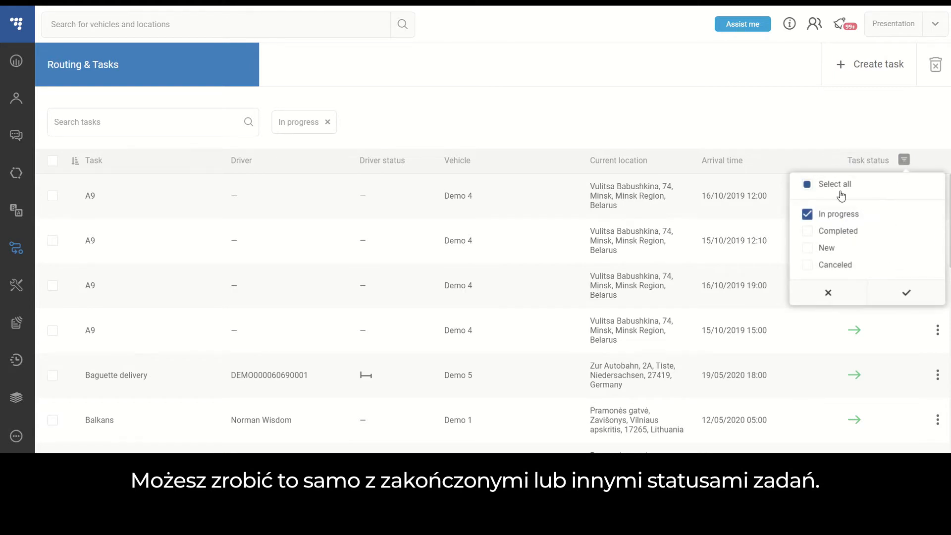
left_click(807, 184)
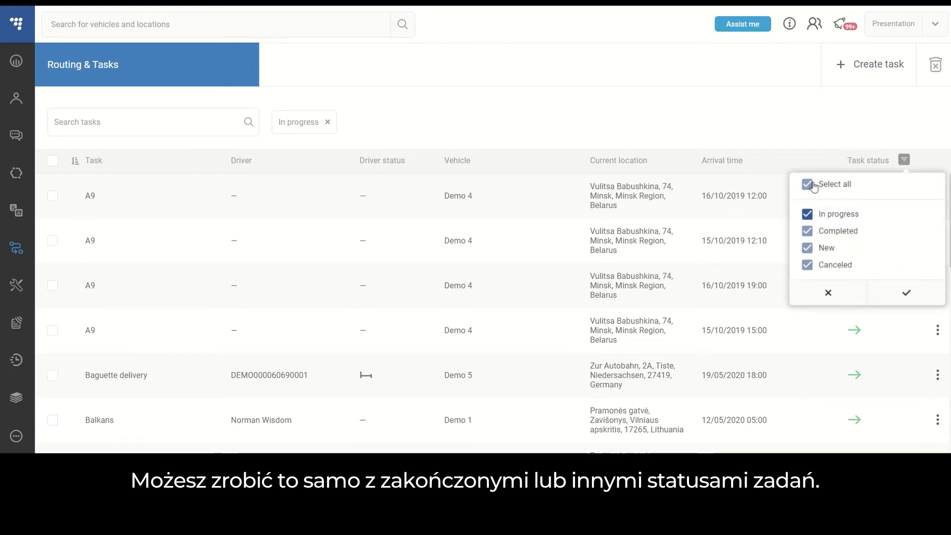
left_click(906, 292)
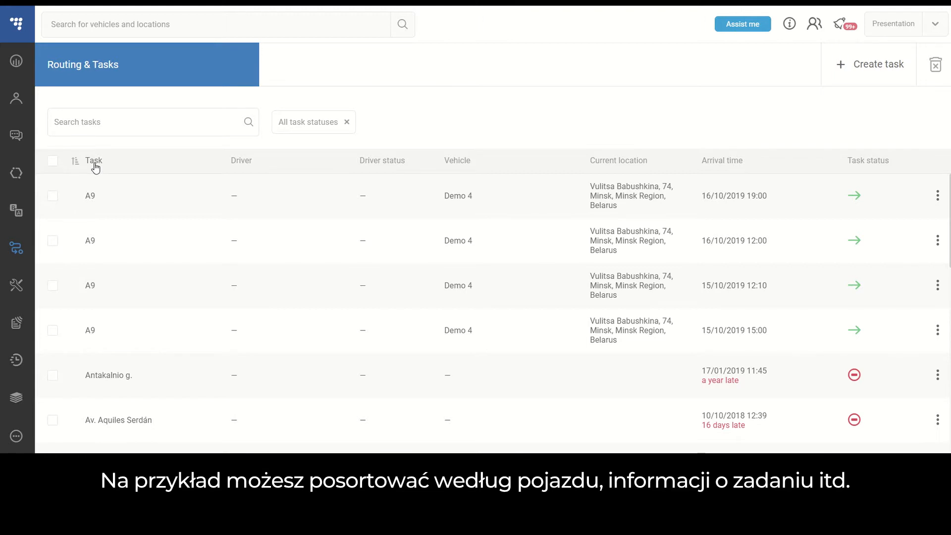
- Reverse the task-name sort order back and forth, and sort the task list by vehicle in ascending order
left_click(74, 162)
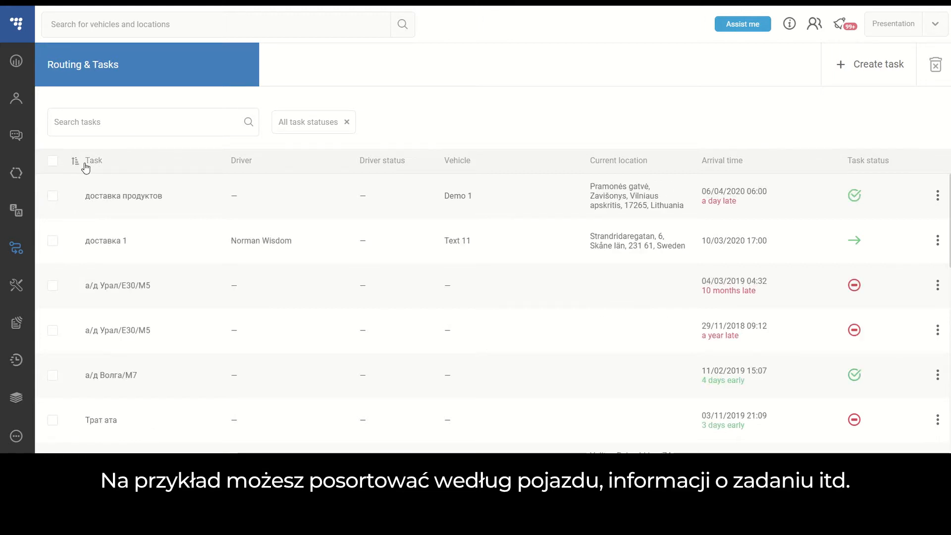
left_click(93, 165)
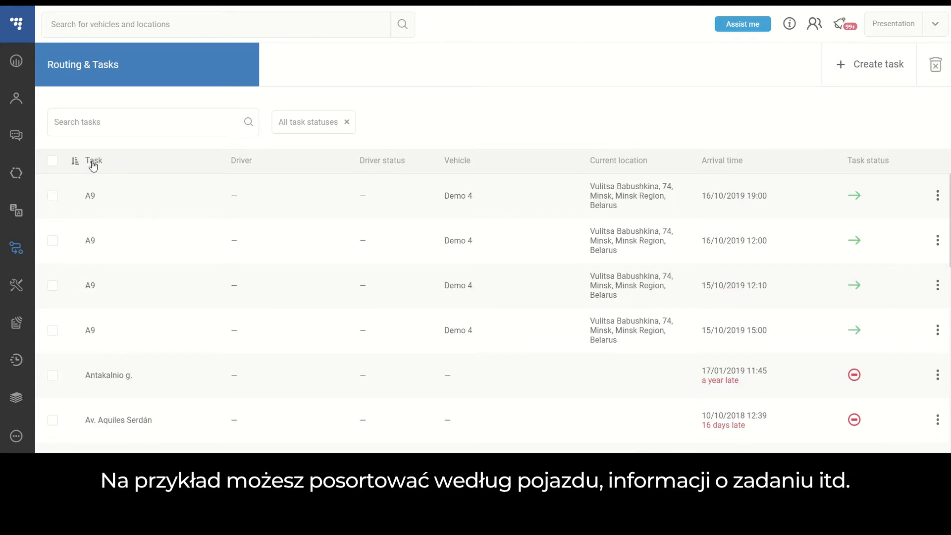
left_click(460, 163)
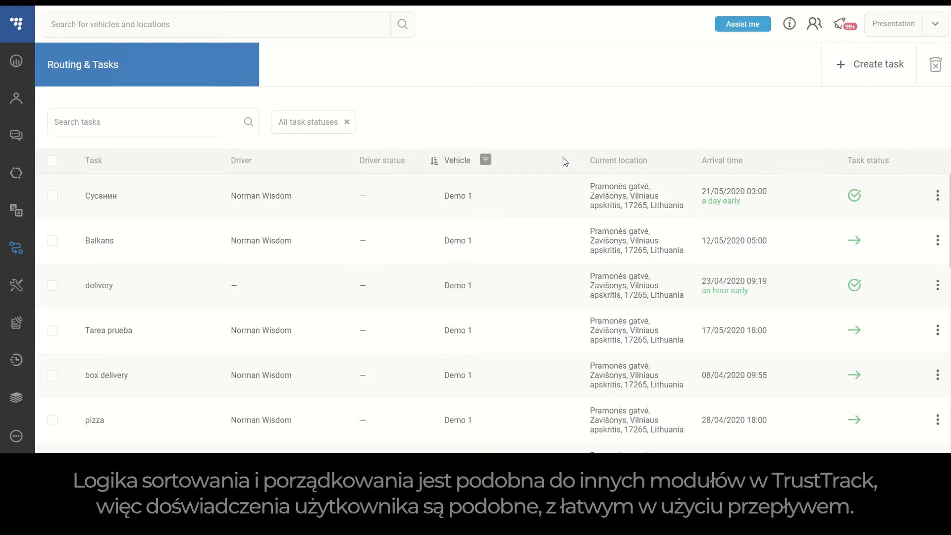
- Review the task and waypoint information of the first task in the list, and return to the task list
left_click(937, 195)
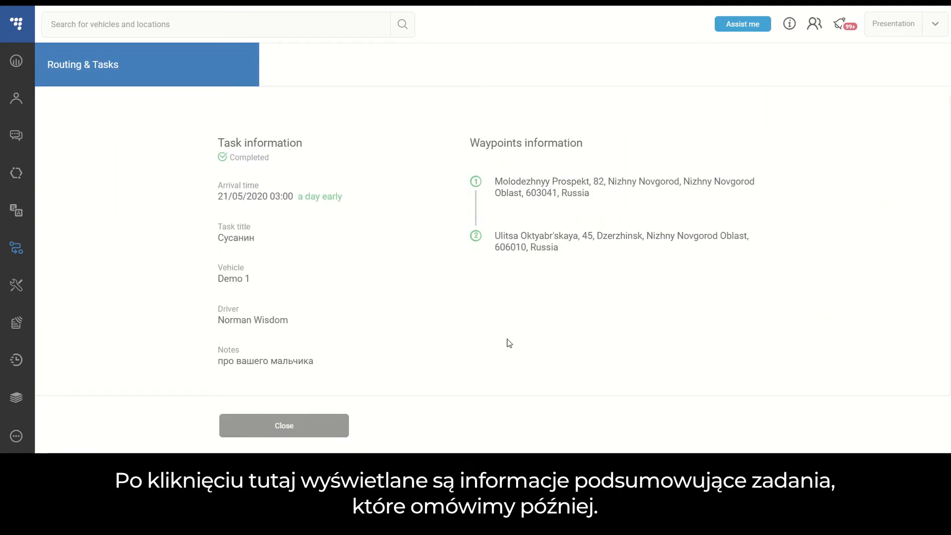
left_click(292, 429)
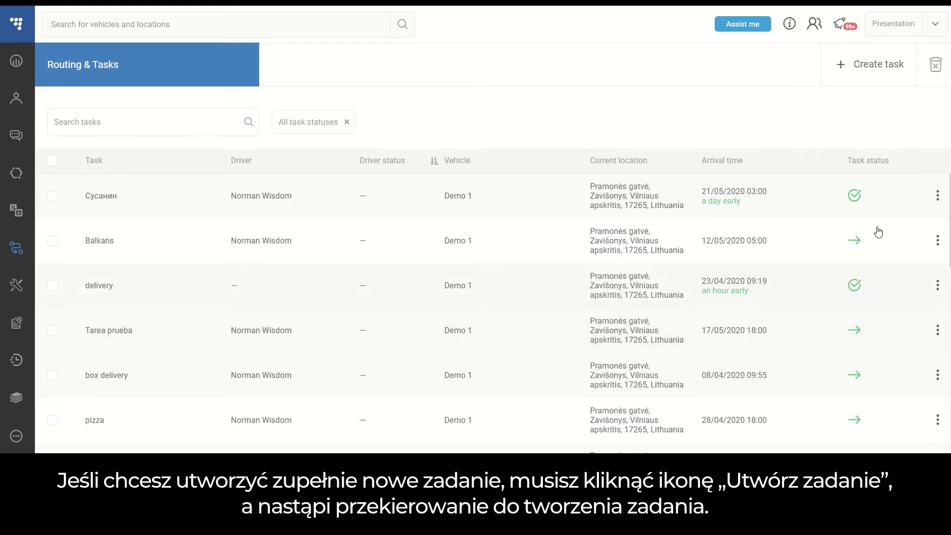
- Start creating a new task, and show and dismiss the direction options for a map point east of Stuttgart
left_click(886, 75)
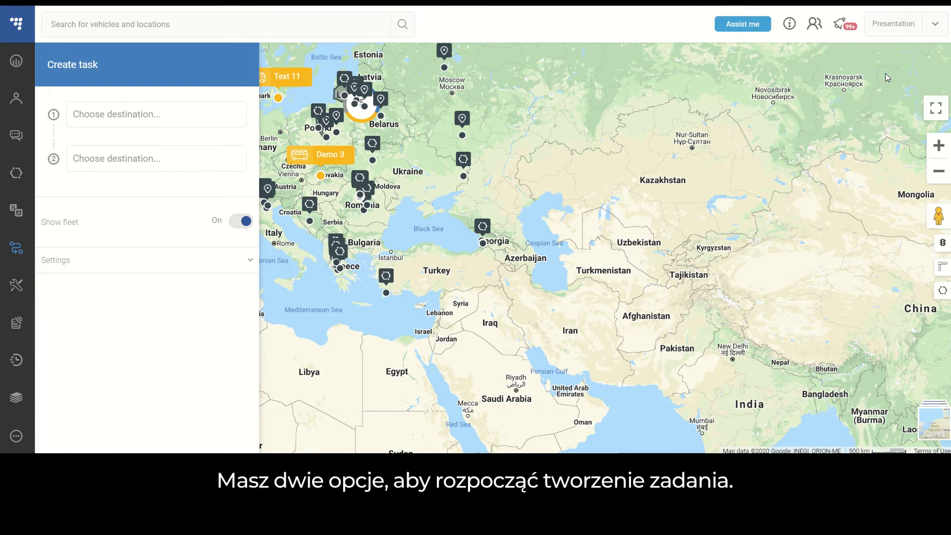
left_click_drag(459, 132, 628, 166)
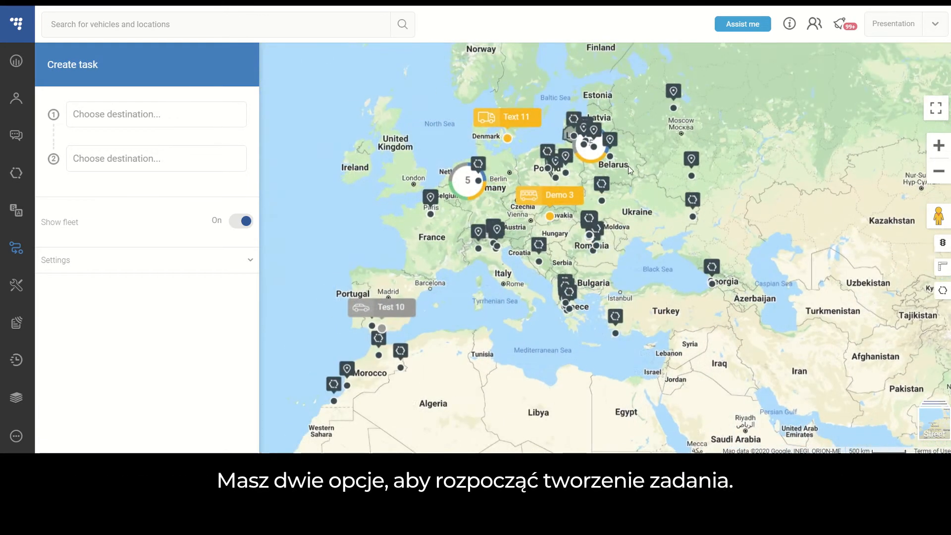
scroll(576, 196, "up", 2)
left_click_drag(451, 195, 593, 224)
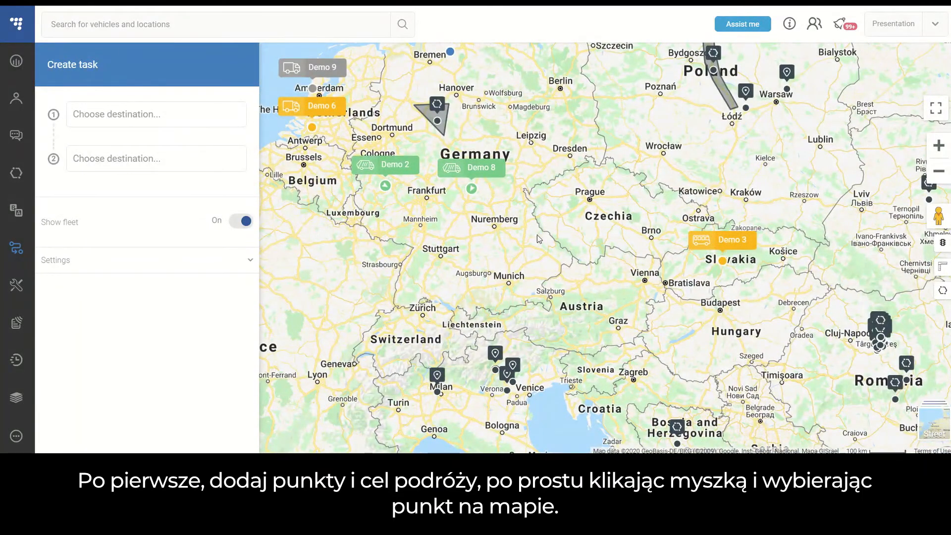
right_click(468, 249)
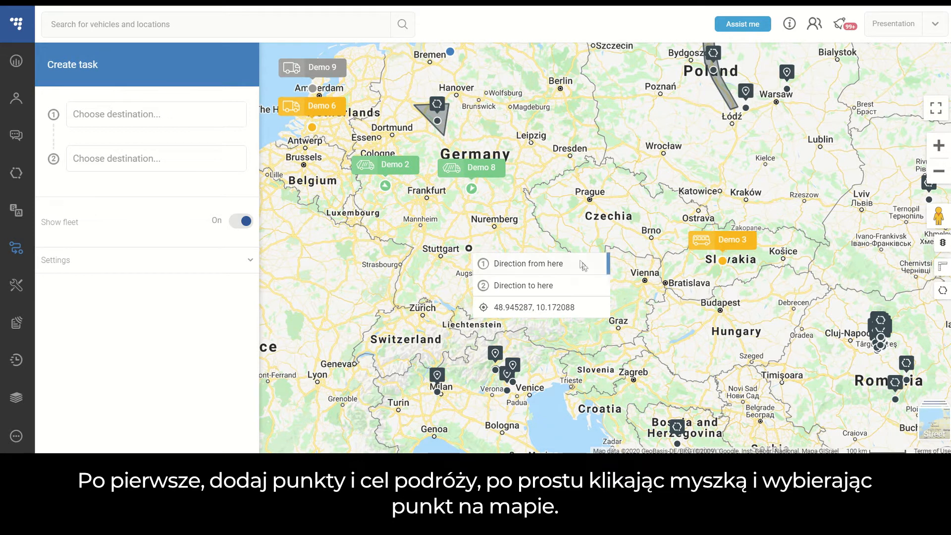
left_click(498, 235)
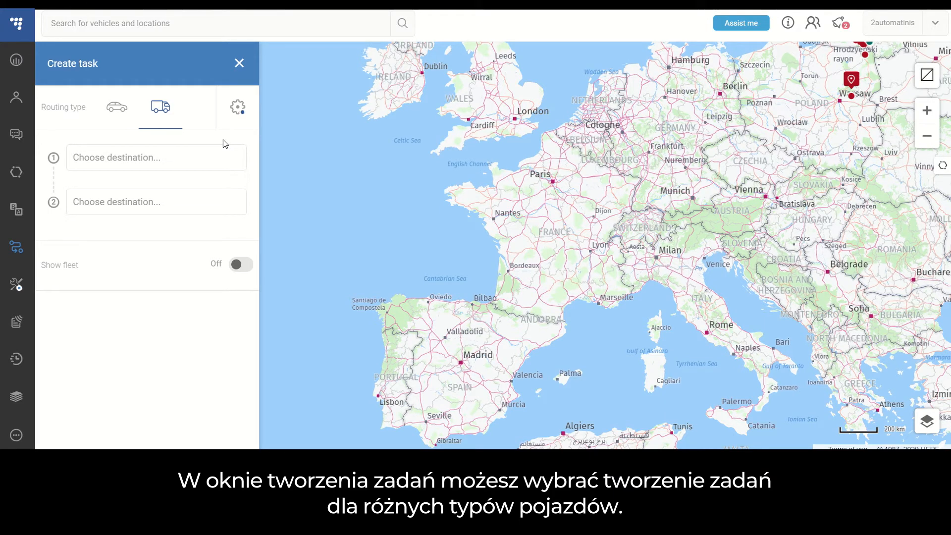
- Switch the new task's routing type to light commercial vehicle and back to the truck option
left_click(117, 112)
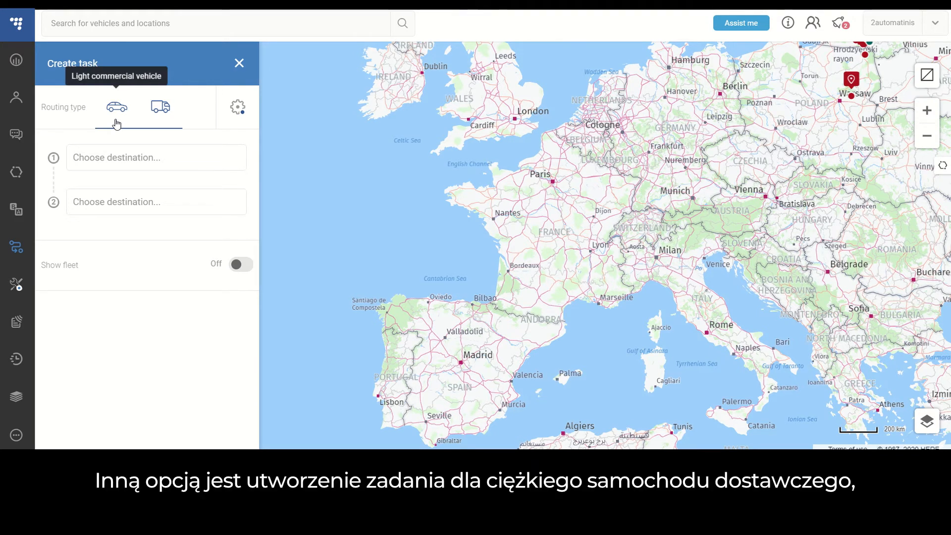
left_click(166, 121)
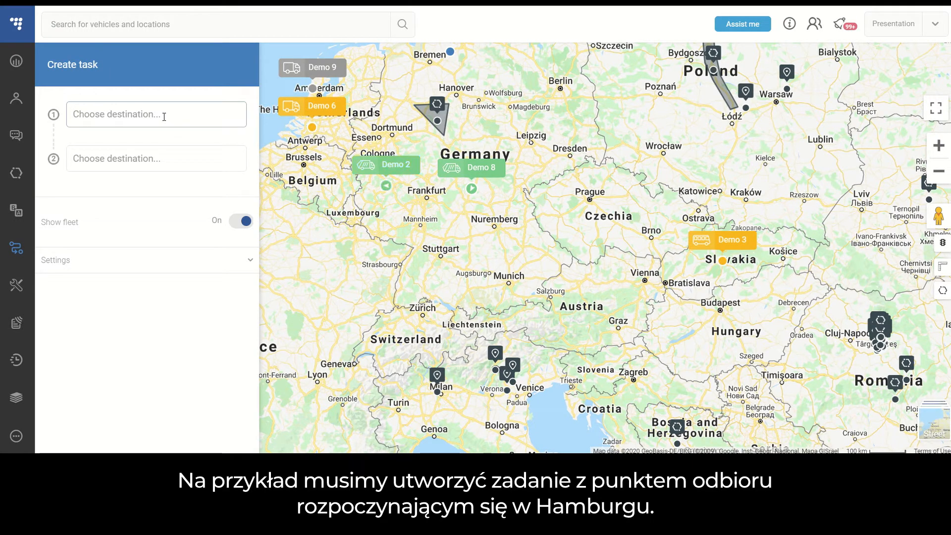
- Set the task's first point to Hamburg, Hamburg, Germany and its second point to Milan, Lombardy, Italy
type("Hamburg")
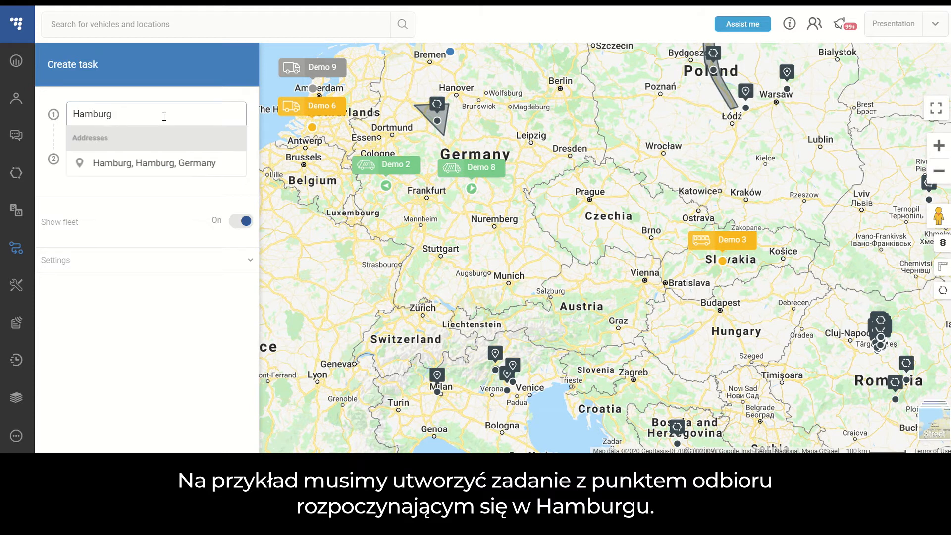
left_click(177, 166)
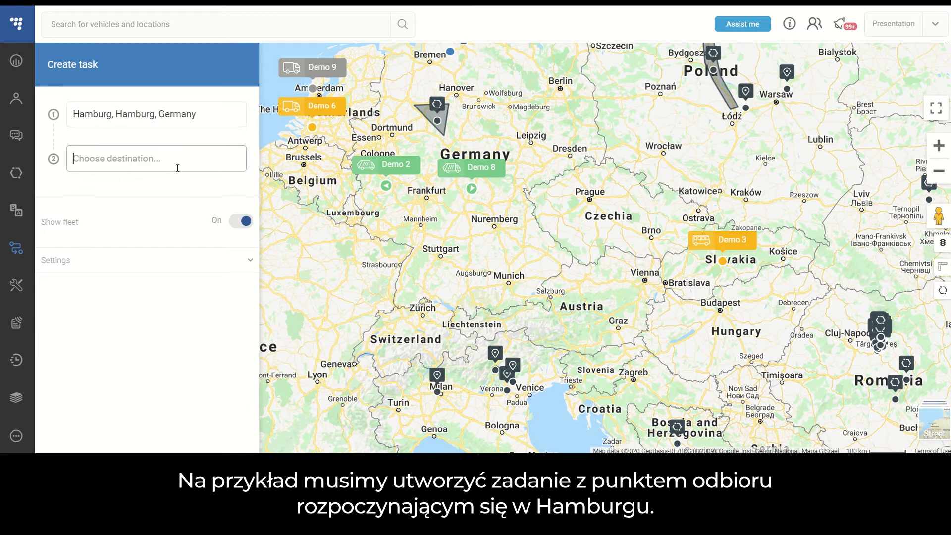
type("Milan")
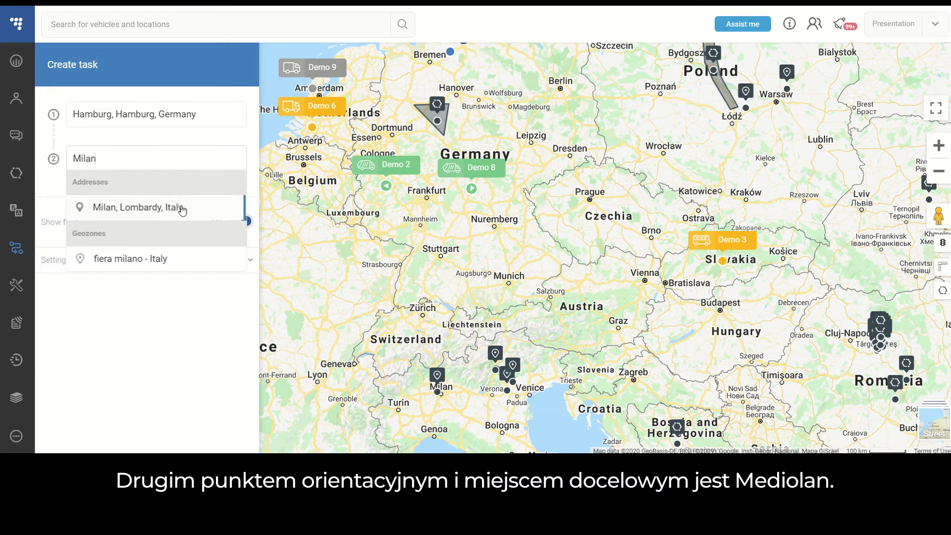
left_click(181, 208)
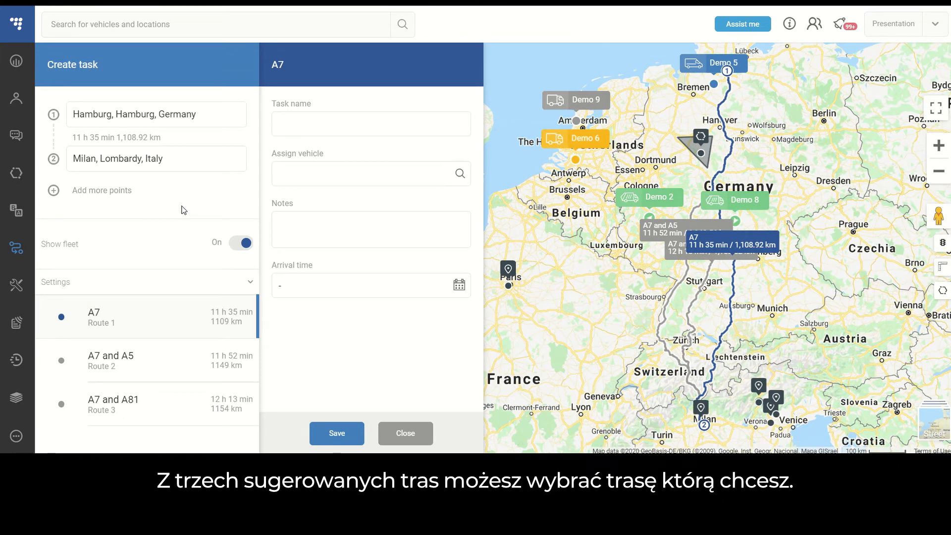
- Compare the suggested routes on the map, view the trip details of A7 and A81, and select the A7 and A5 route
left_click(675, 298)
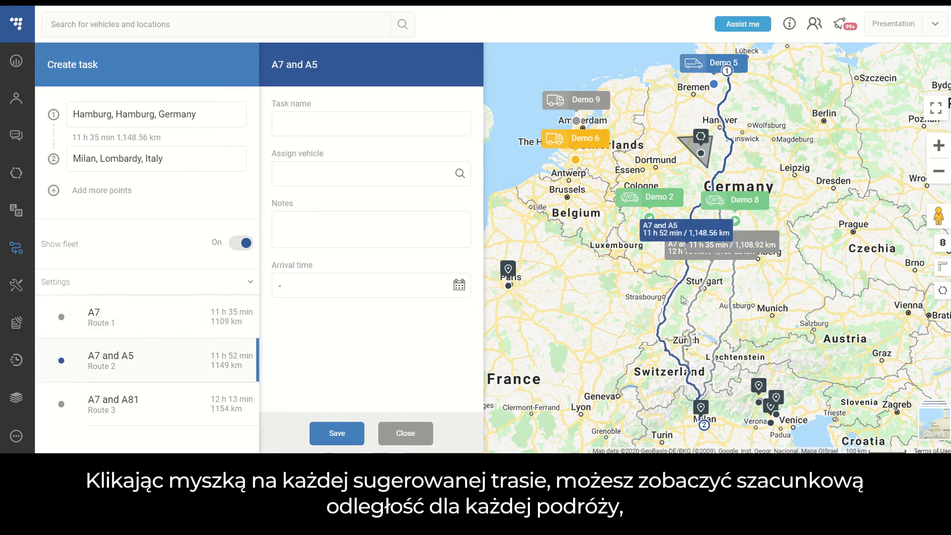
left_click(695, 303)
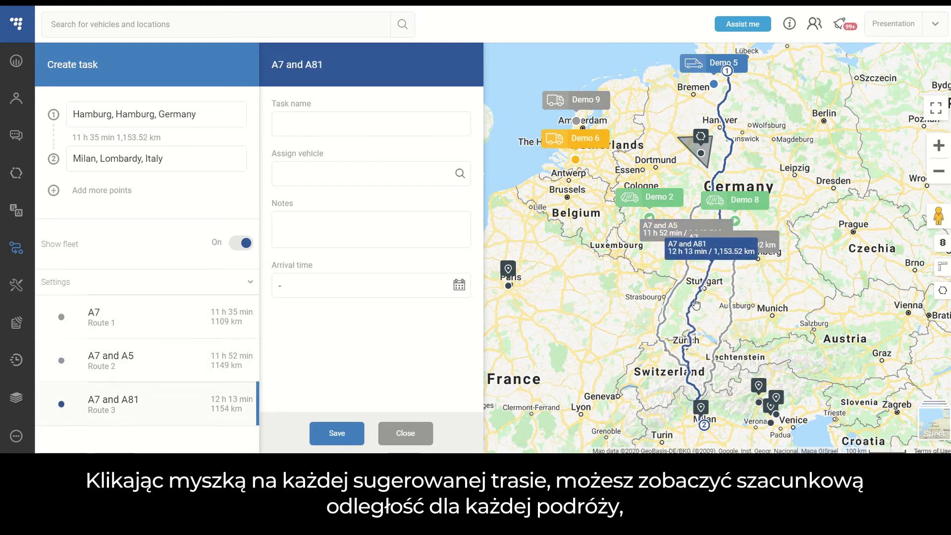
left_click(700, 255)
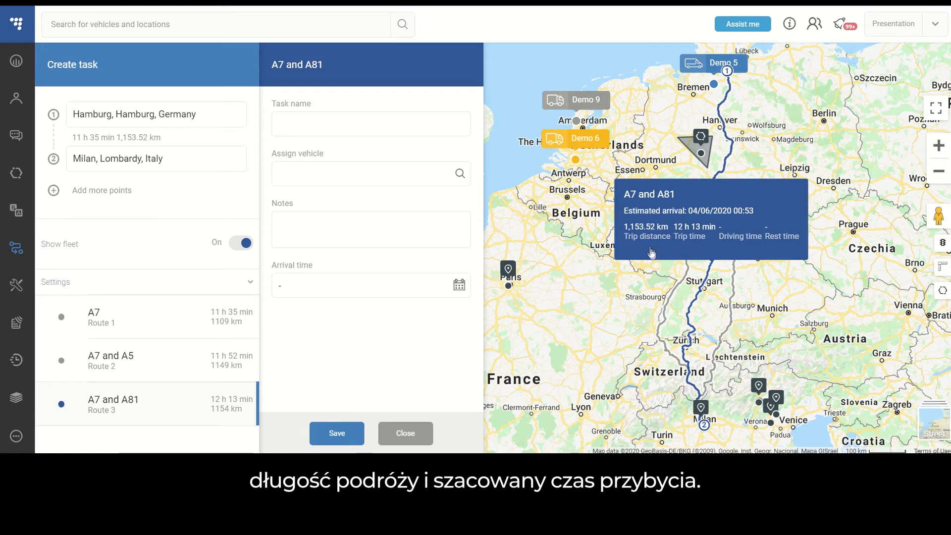
left_click(717, 246)
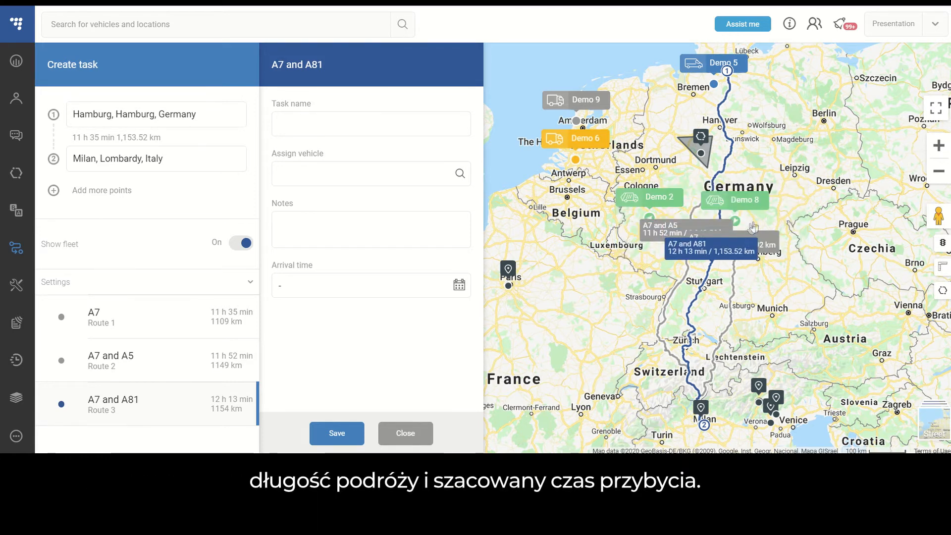
left_click(714, 249)
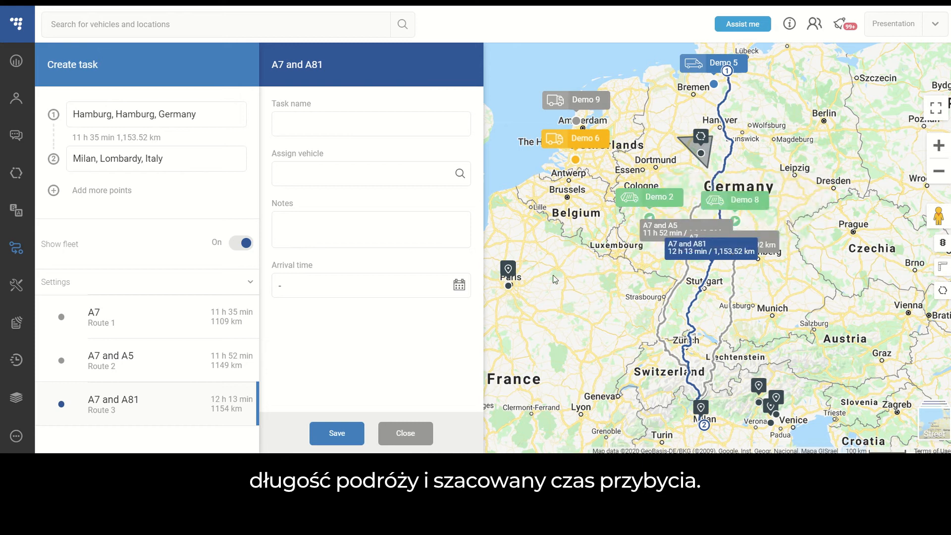
left_click(673, 299)
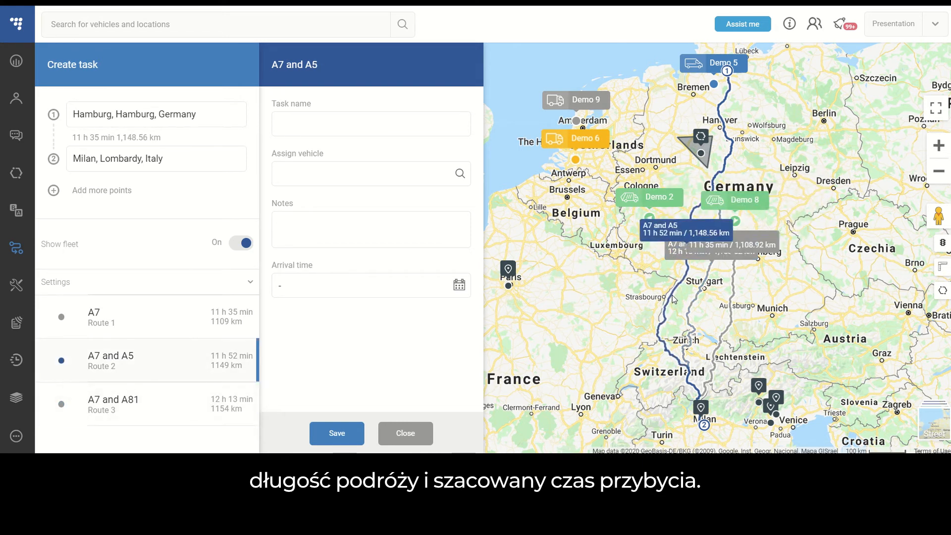
- Reroute the A7 and A5 route through Kaiserslautern, and save the routing settings that avoid ferries and highways
scroll(649, 282, "up", 1)
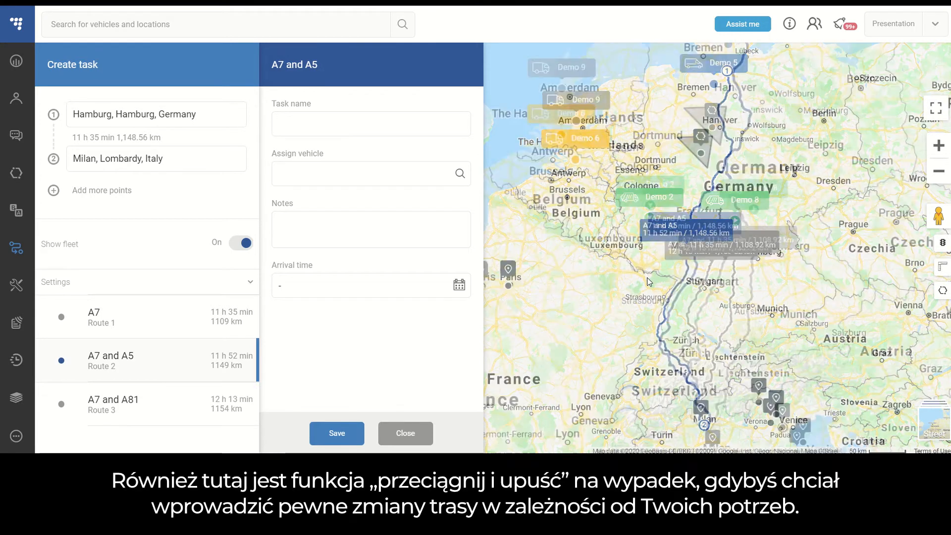
scroll(649, 281, "up", 2)
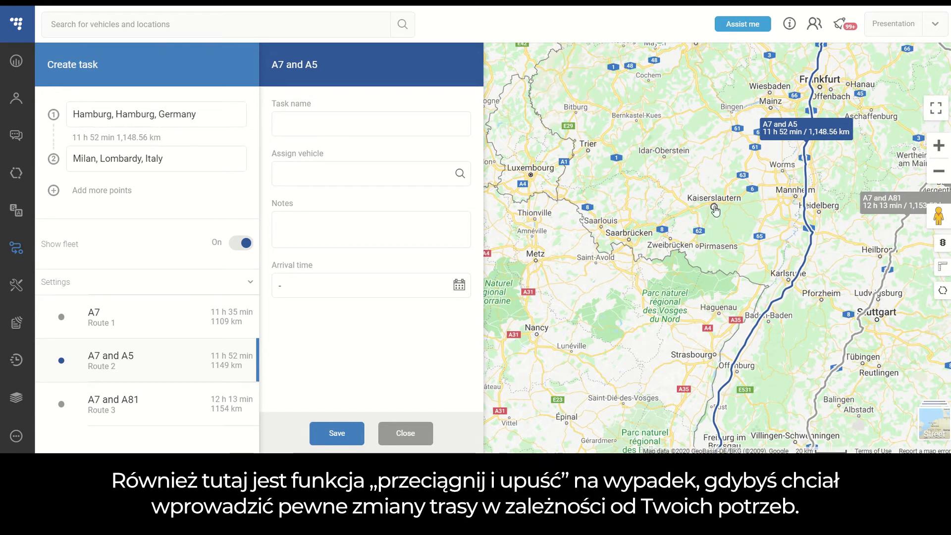
left_click_drag(715, 210, 714, 208)
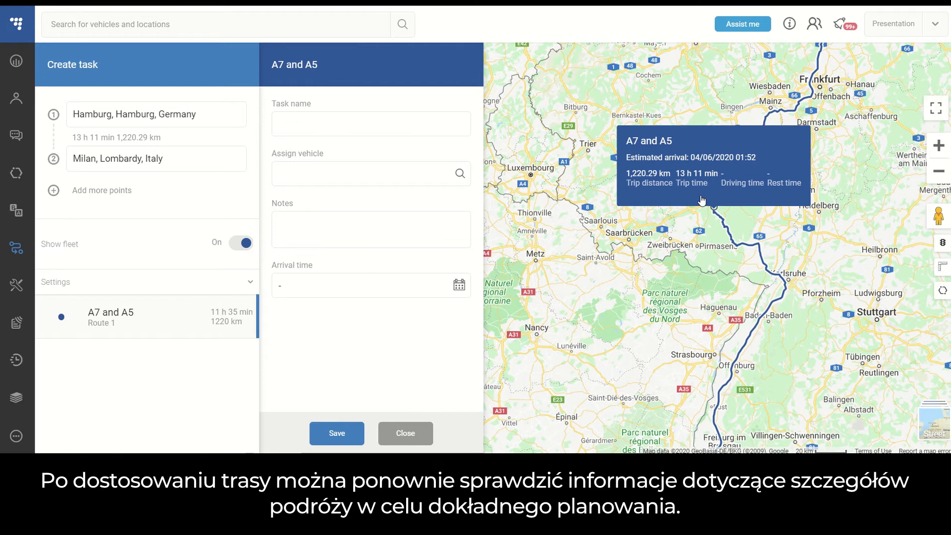
scroll(702, 199, "down", 2)
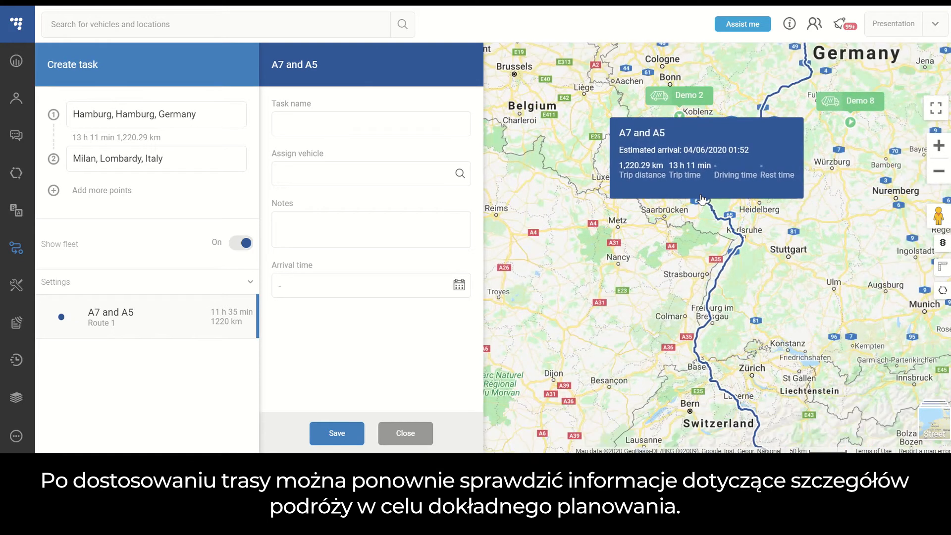
scroll(701, 200, "down", 1)
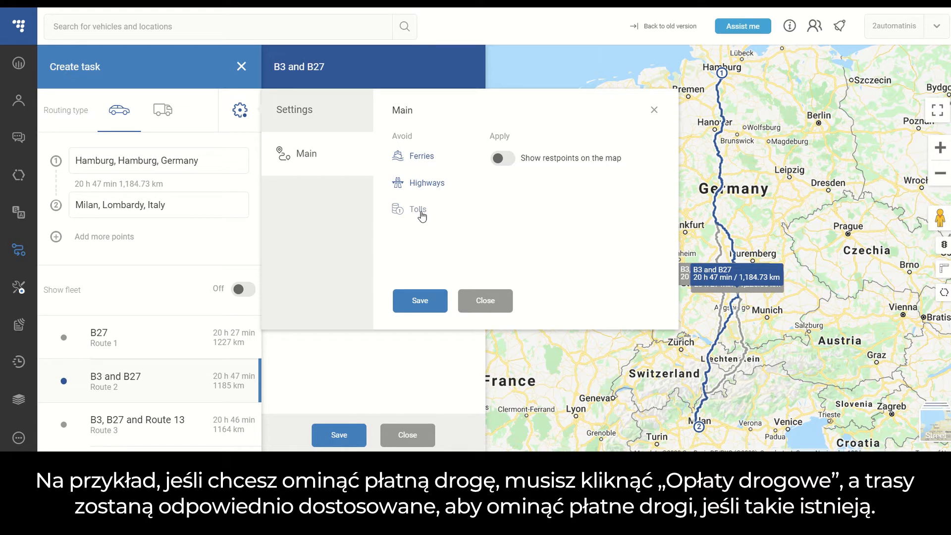
left_click(429, 306)
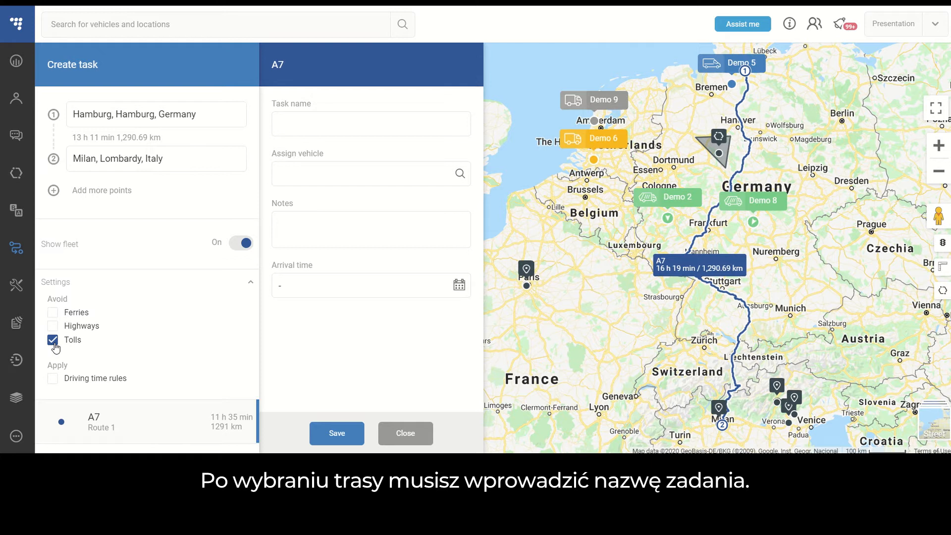
- Name the new task "Hamburg - Milan"
left_click(278, 124)
type("Hamburg - Milan")
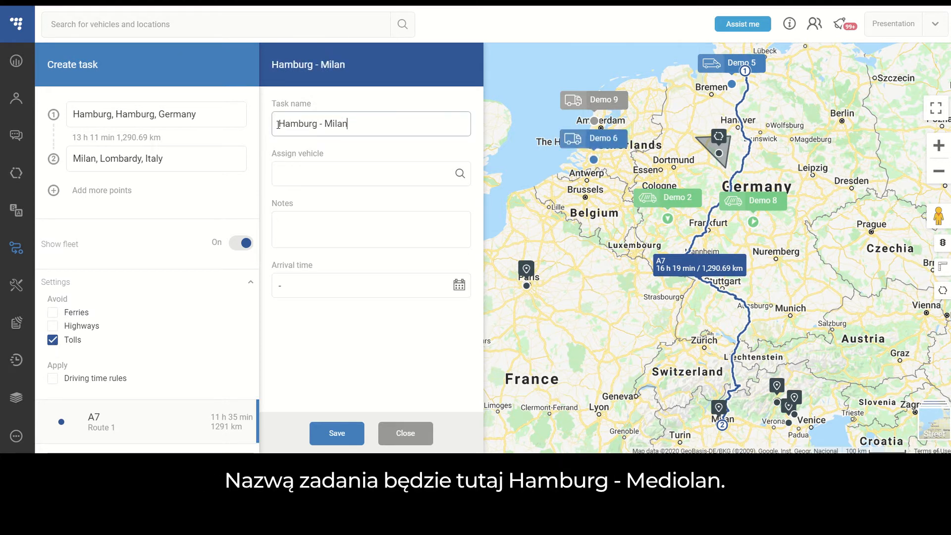
- Show the vehicles available for assignment without choosing one, and add the note "Test task" to the task
left_click(364, 174)
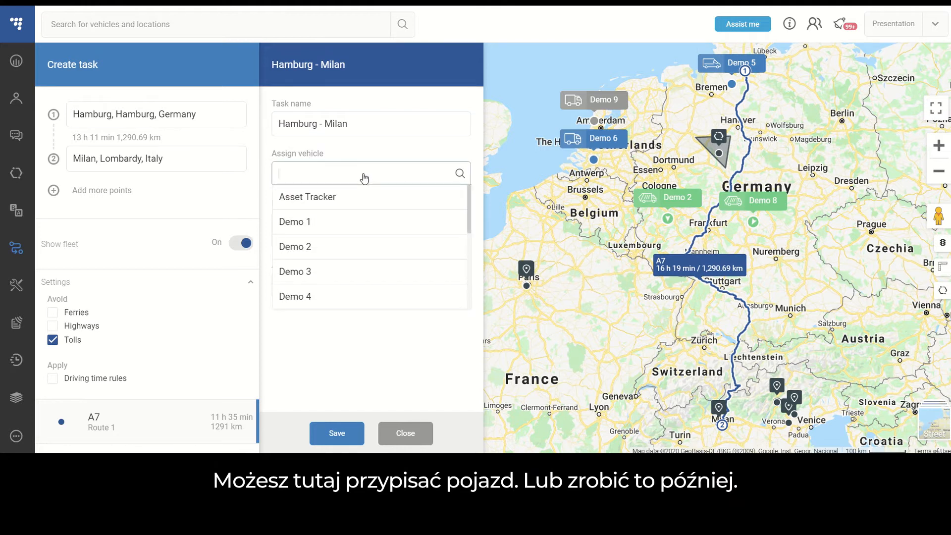
left_click(435, 149)
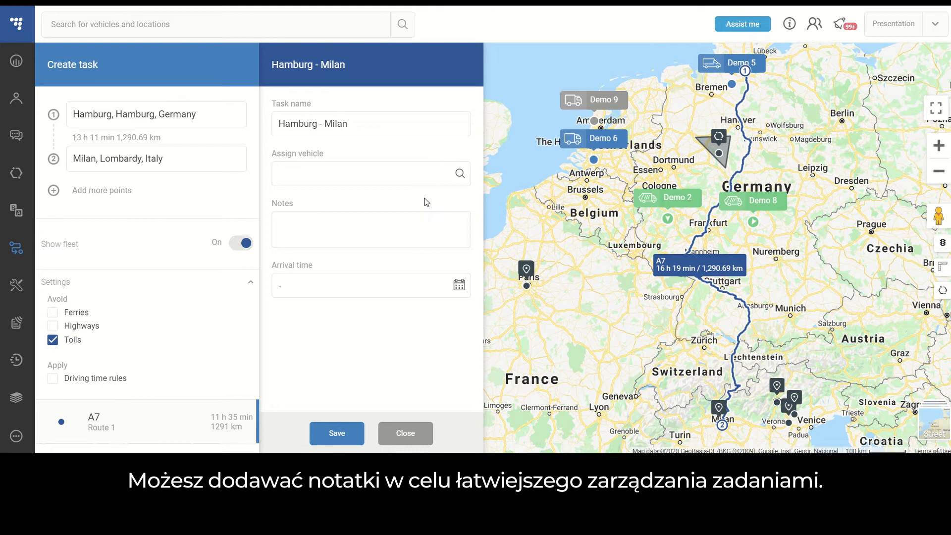
left_click(401, 227)
type("Test task")
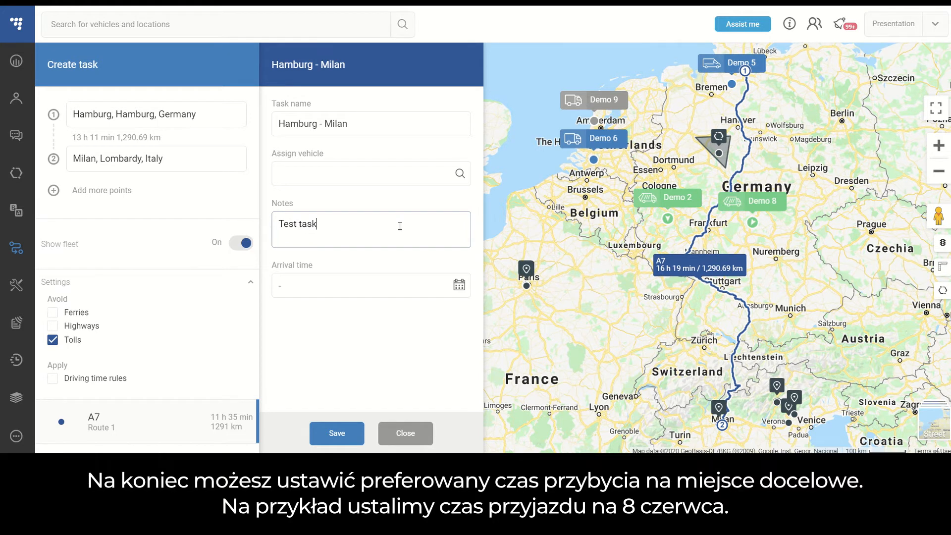
- Set the task's arrival time to 08/06/2020 12:00
left_click(464, 289)
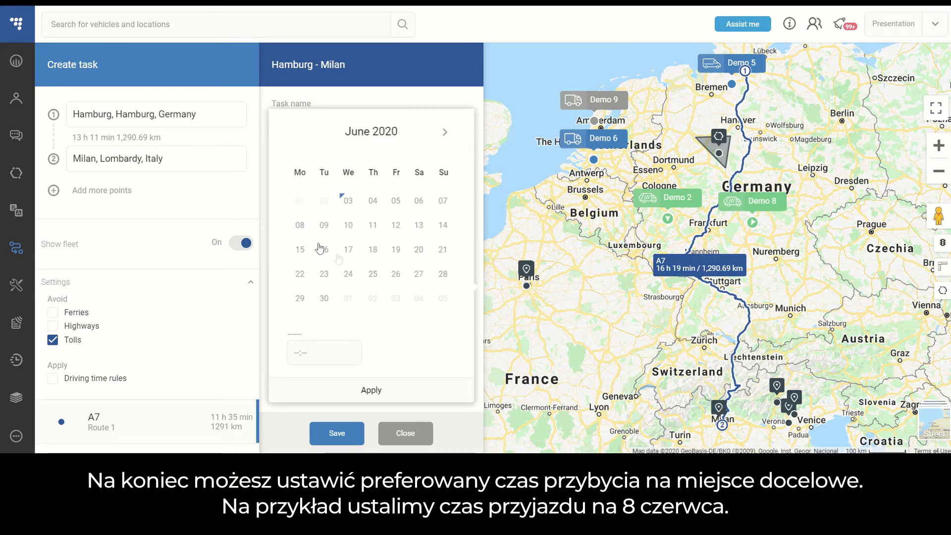
left_click(300, 226)
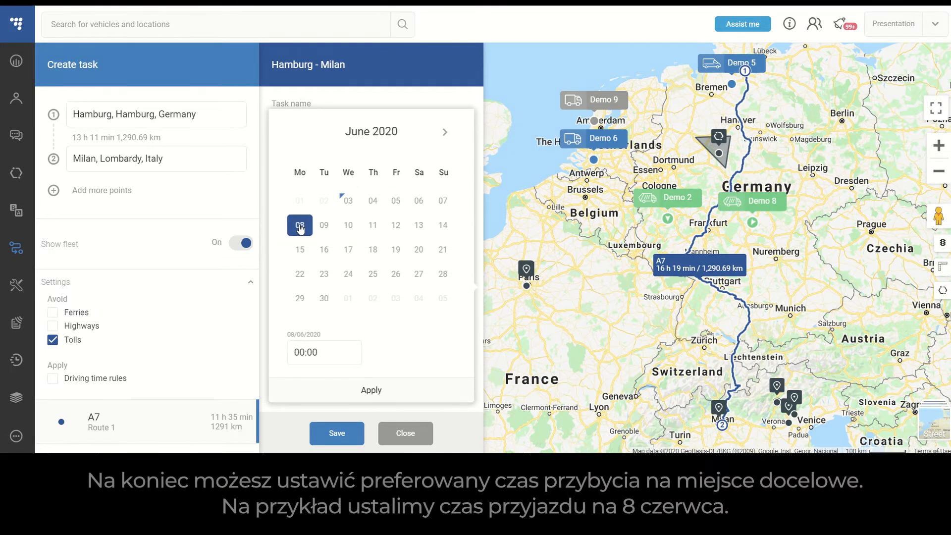
left_click(306, 353)
type("12")
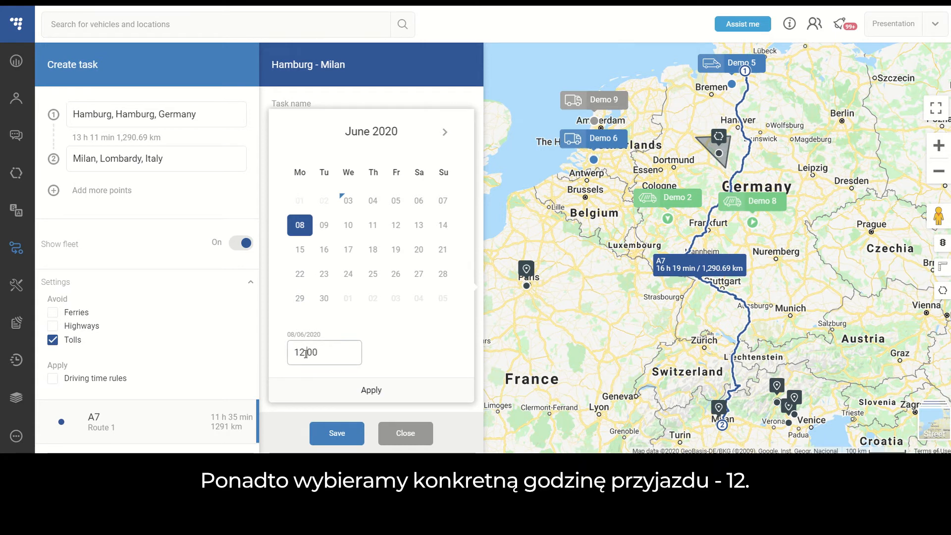
left_click(374, 391)
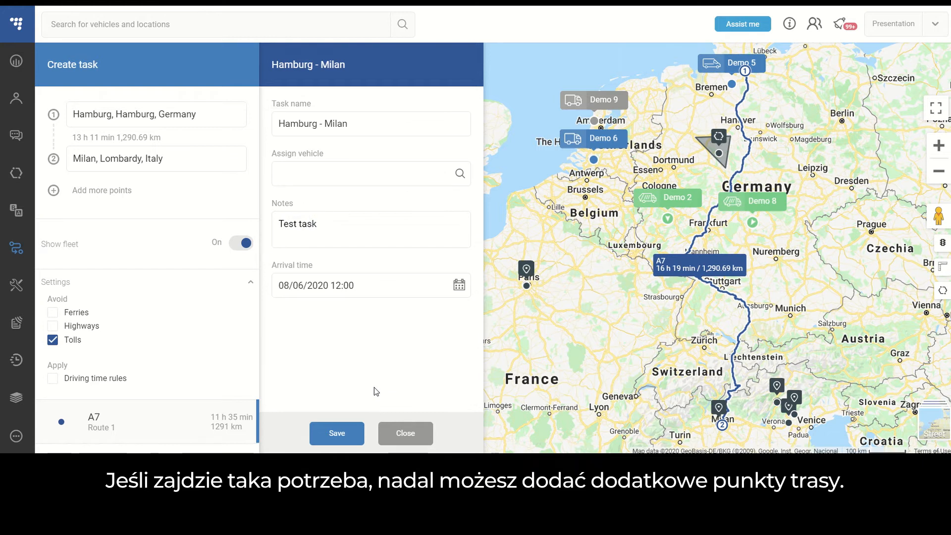
- Add Prague as the third point of the Hamburg - Milan task
left_click(52, 191)
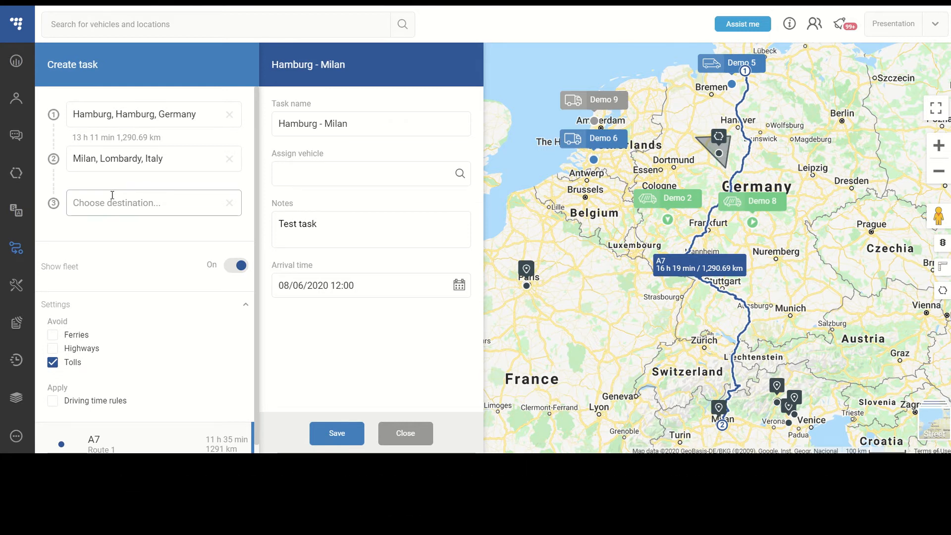
type("Prague")
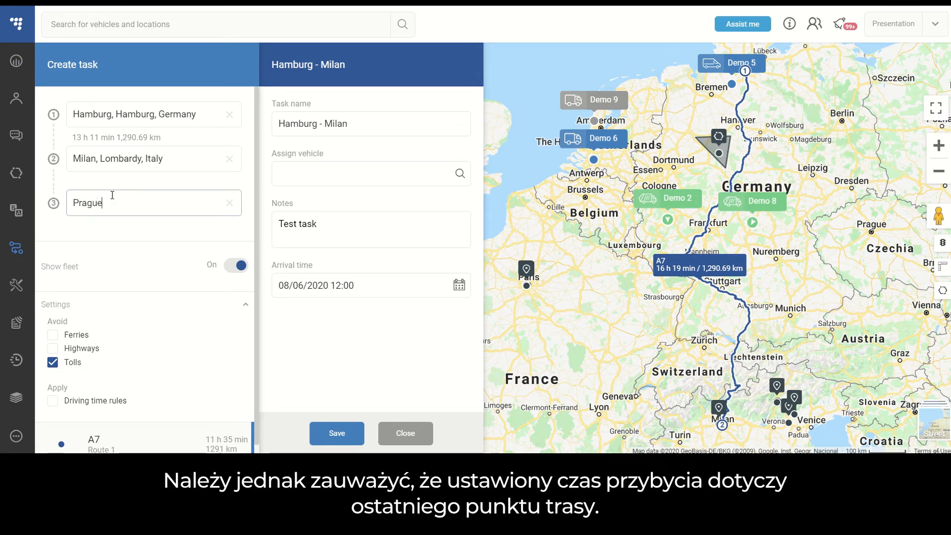
left_click(137, 251)
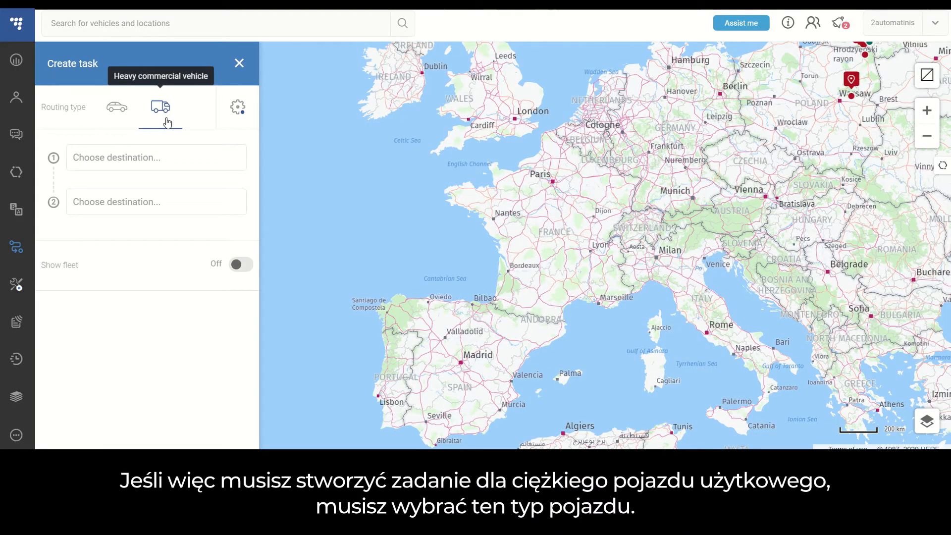
- View the explanations of Balanced and Stick to the route in the truck settings, and save them with length 3 m and one trailer
left_click(238, 108)
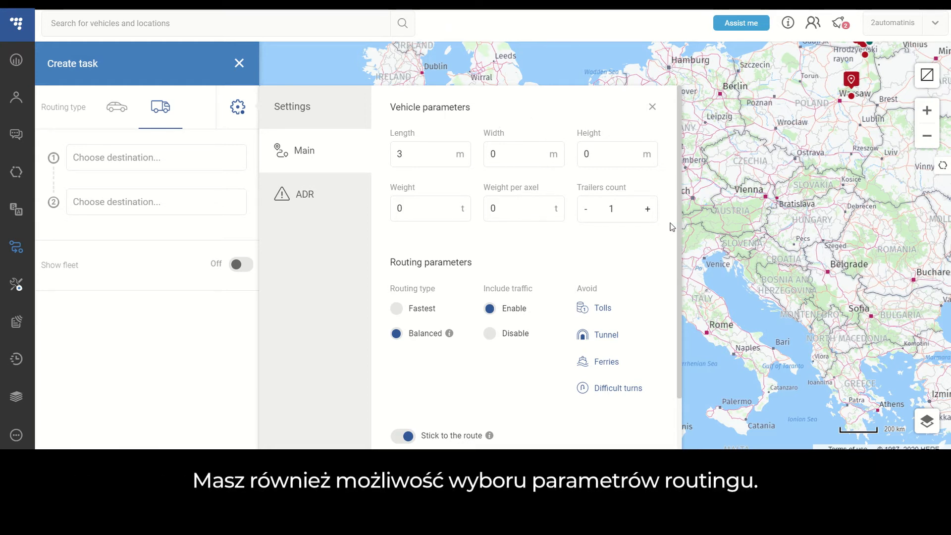
scroll(671, 228, "down", 2)
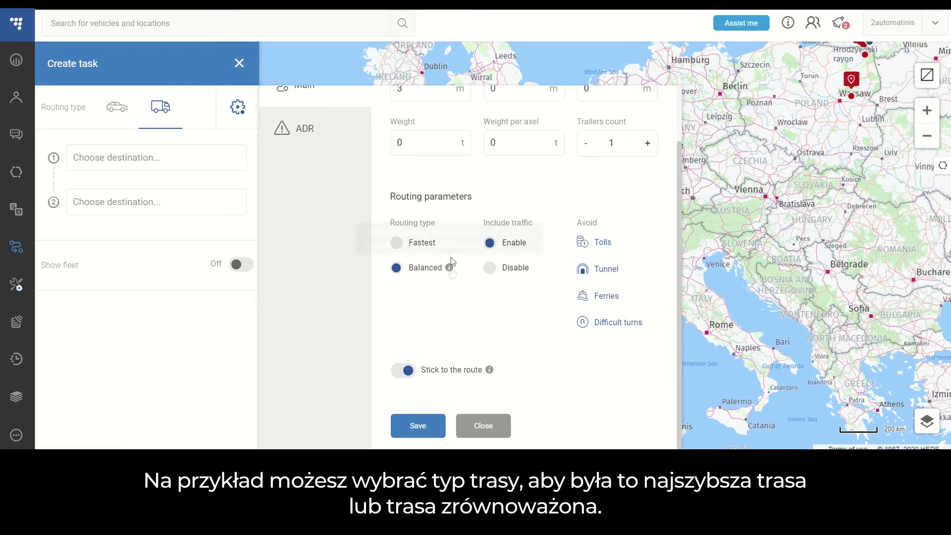
mouse_move(450, 270)
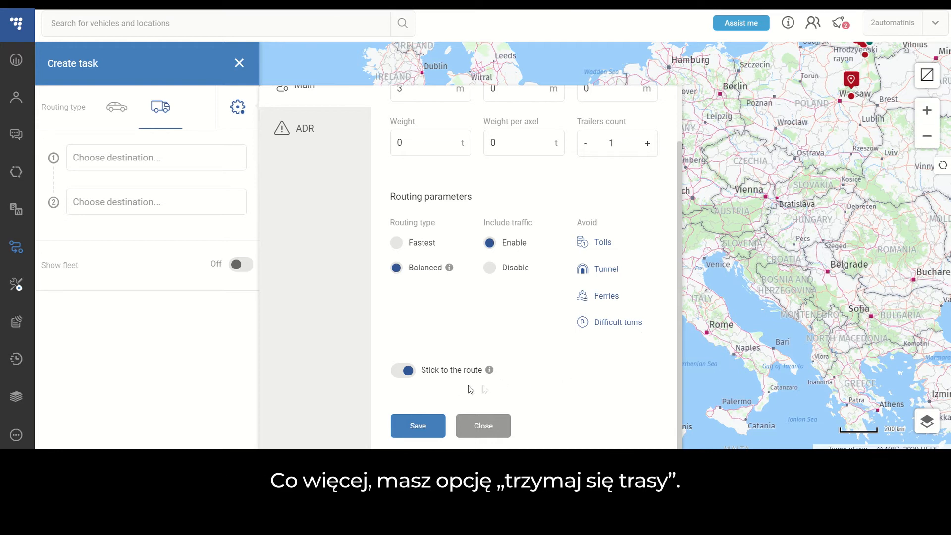
mouse_move(493, 377)
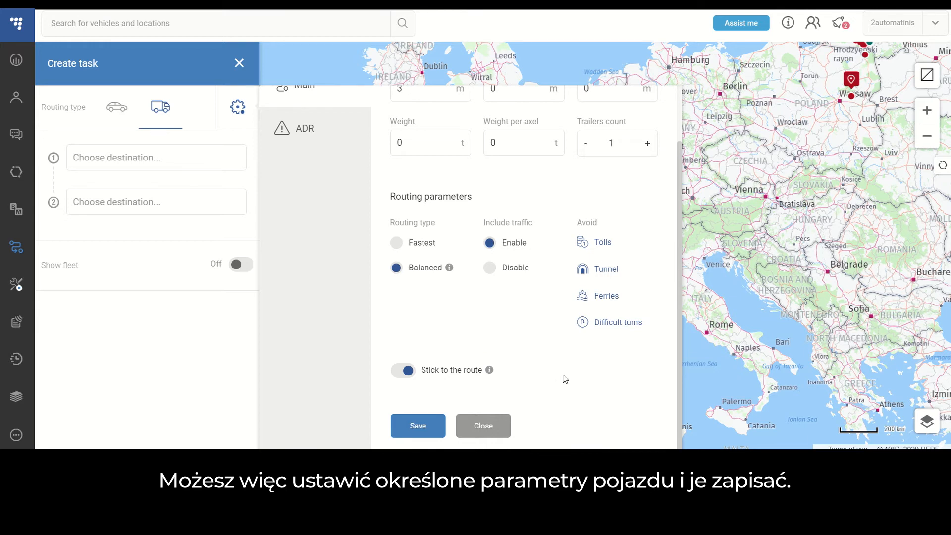
scroll(564, 379, "up", 2)
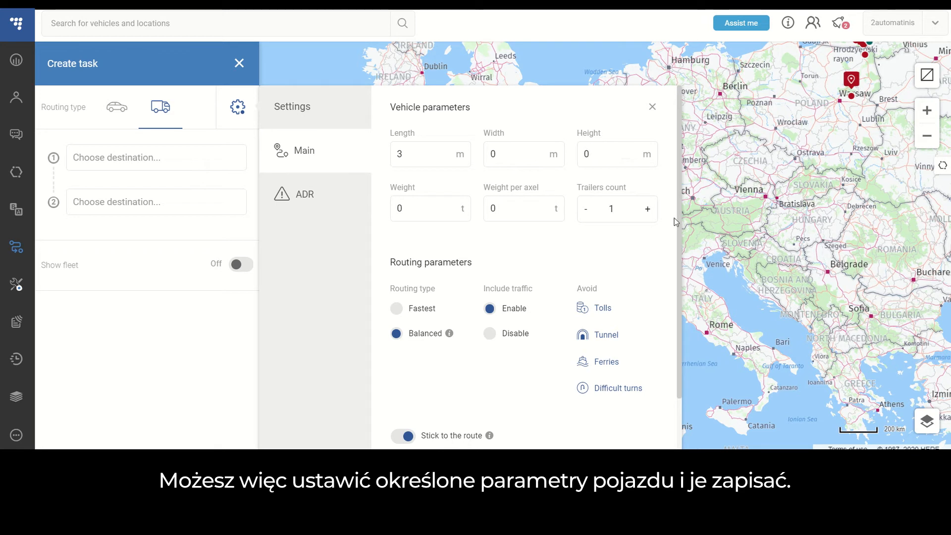
scroll(654, 316, "down", 2)
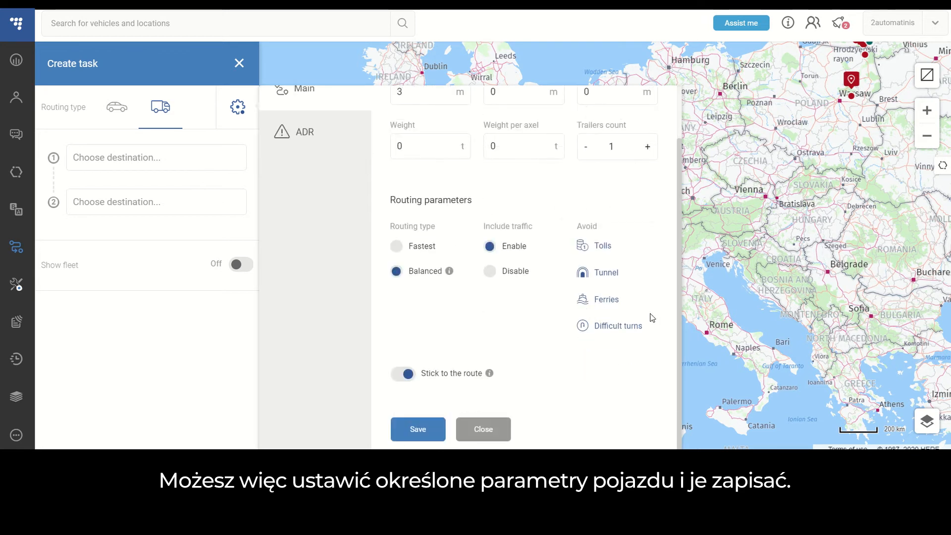
left_click(418, 429)
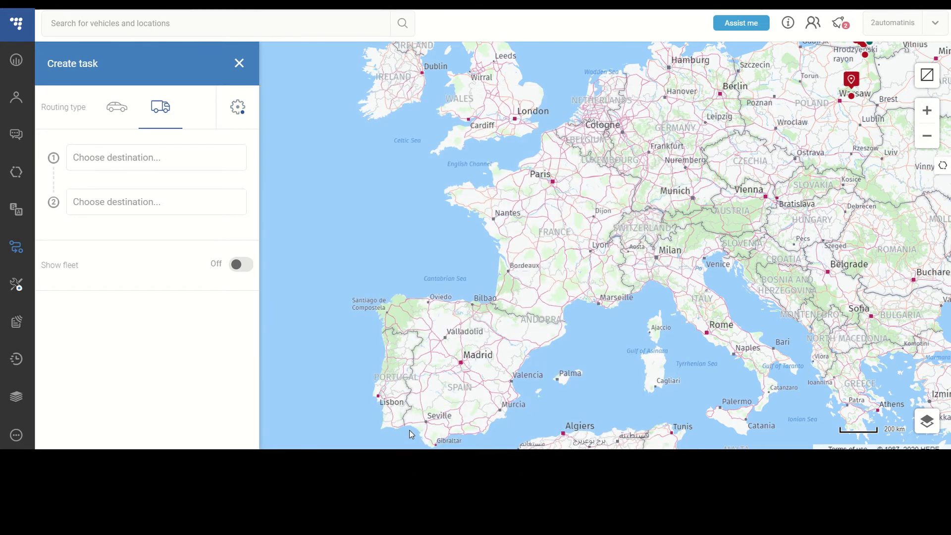
- Save the truck's ADR settings with Organic hazardous material and tunnel categories B+C+D+E, checking the tunnel category explanation and main parameters
left_click(240, 108)
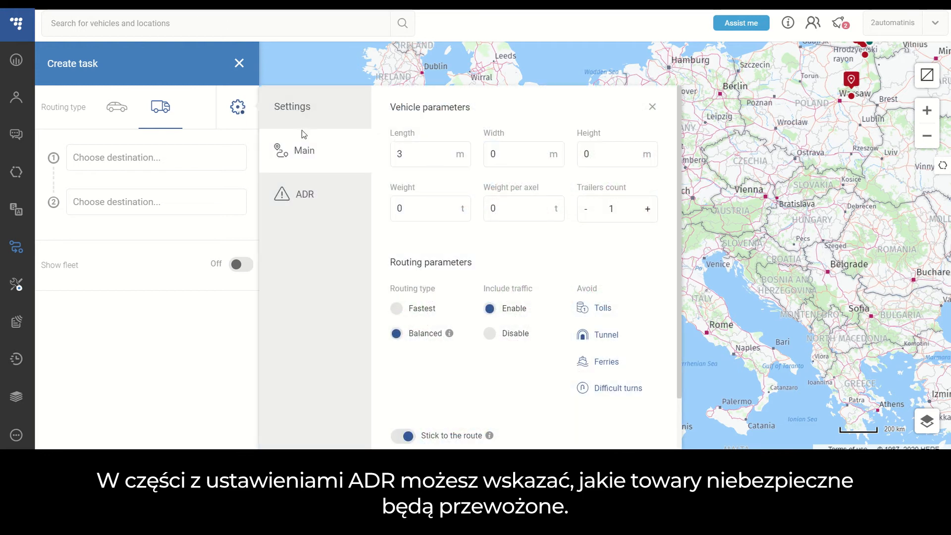
left_click(312, 198)
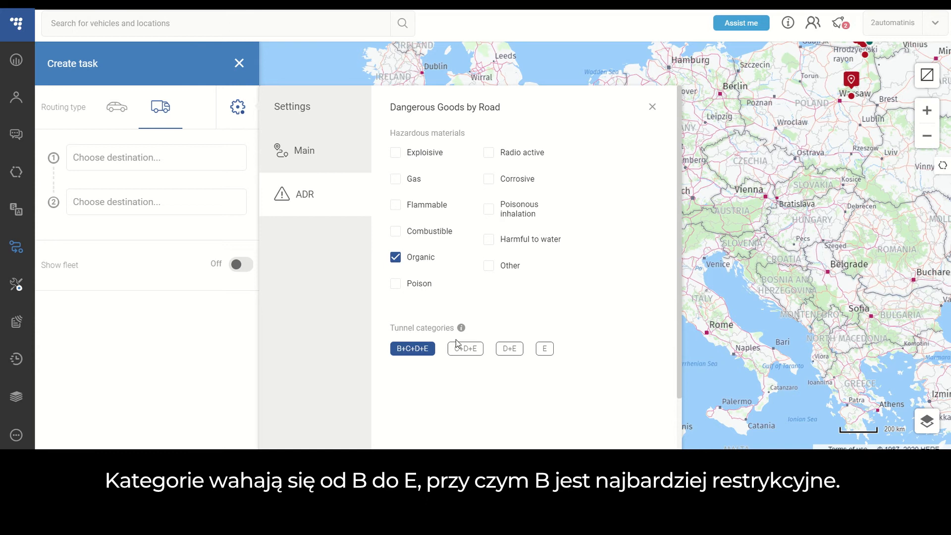
mouse_move(461, 334)
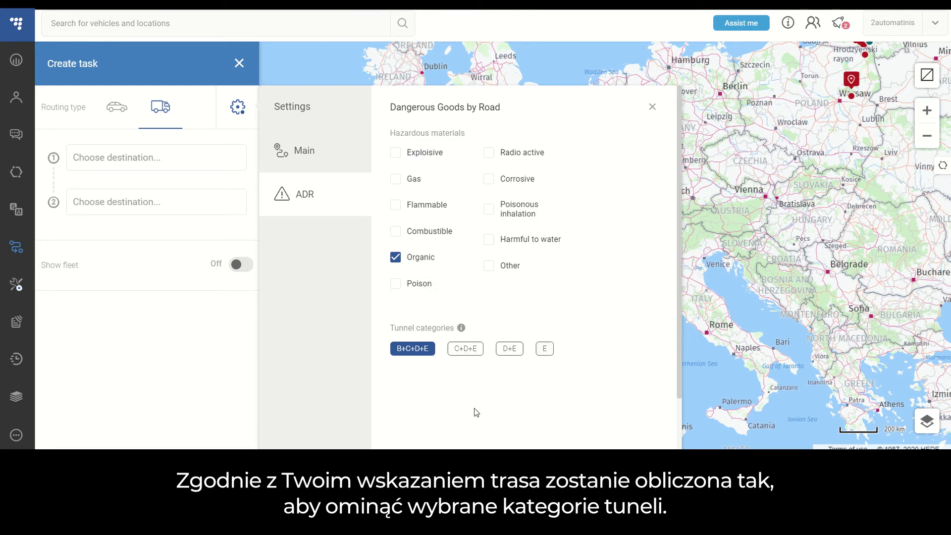
left_click(336, 161)
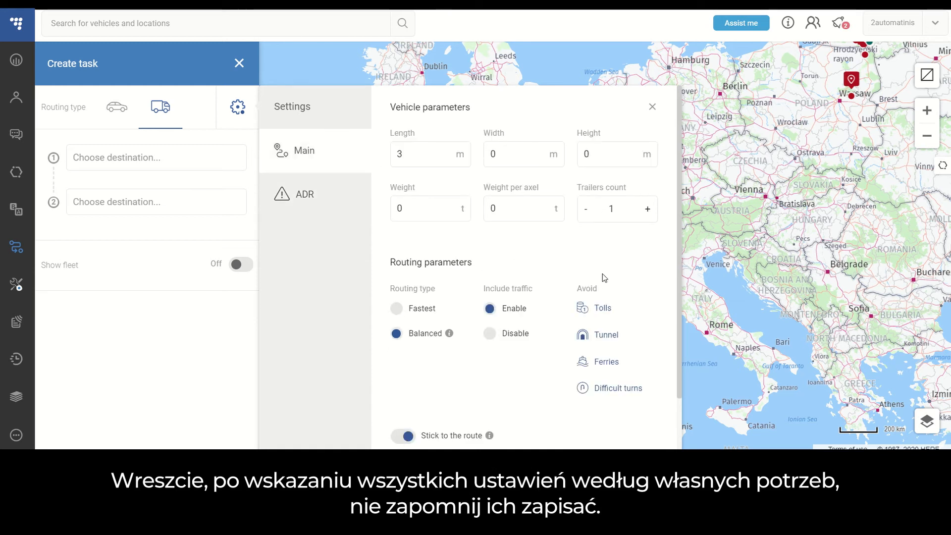
scroll(603, 274, "down", 2)
scroll(600, 272, "up", 2)
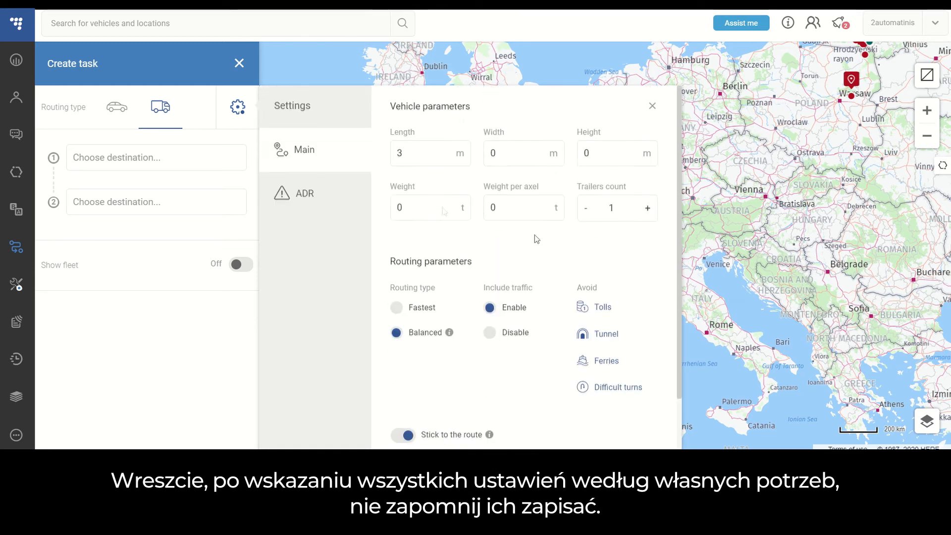
left_click(332, 199)
scroll(644, 223, "down", 2)
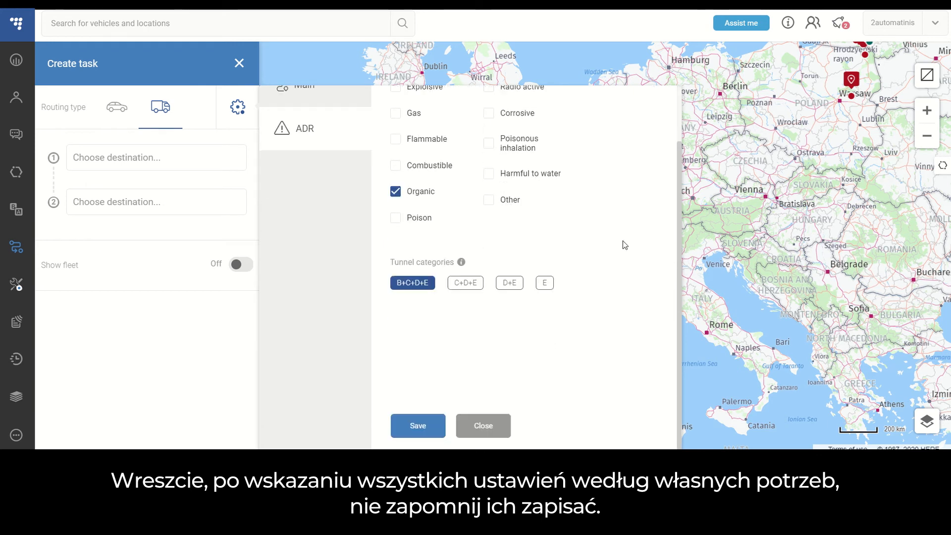
left_click(438, 429)
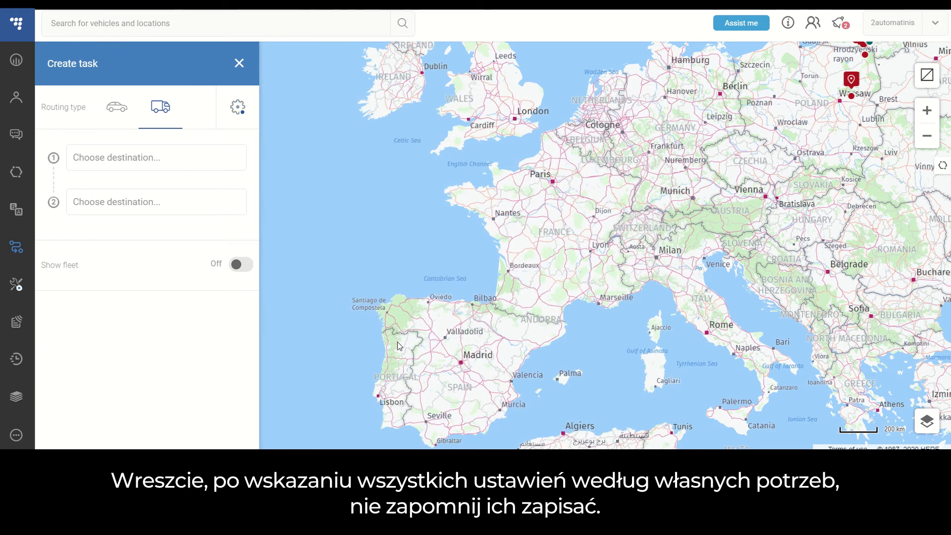
- Set the truck task's first point to Hamburg, Hamburg, 20354, Germany and its second point to Milan, Lombardy, 20121, Italy
left_click(198, 165)
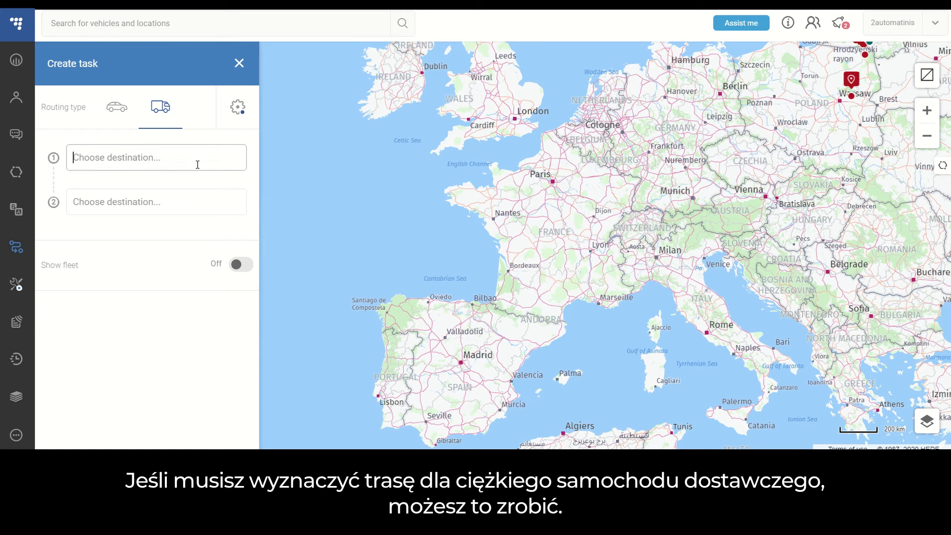
type("Hamburg")
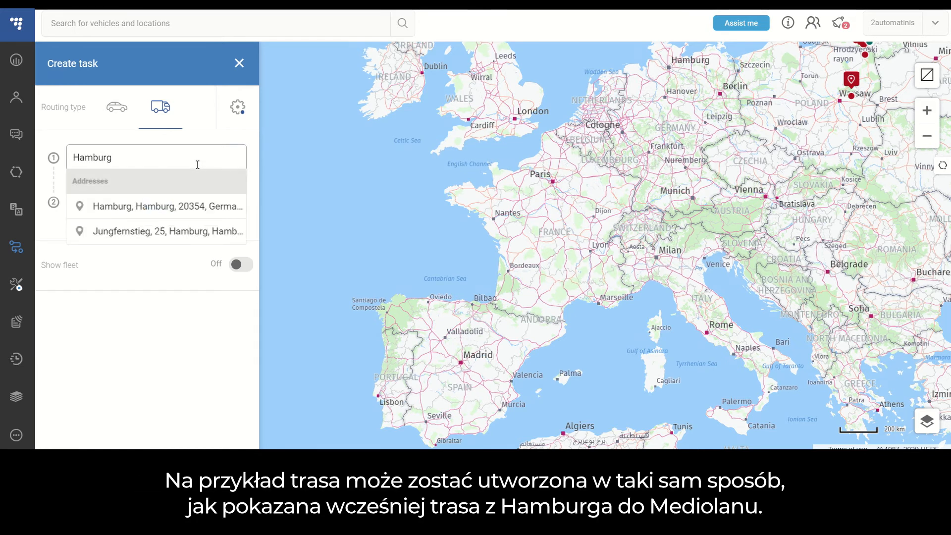
left_click(193, 206)
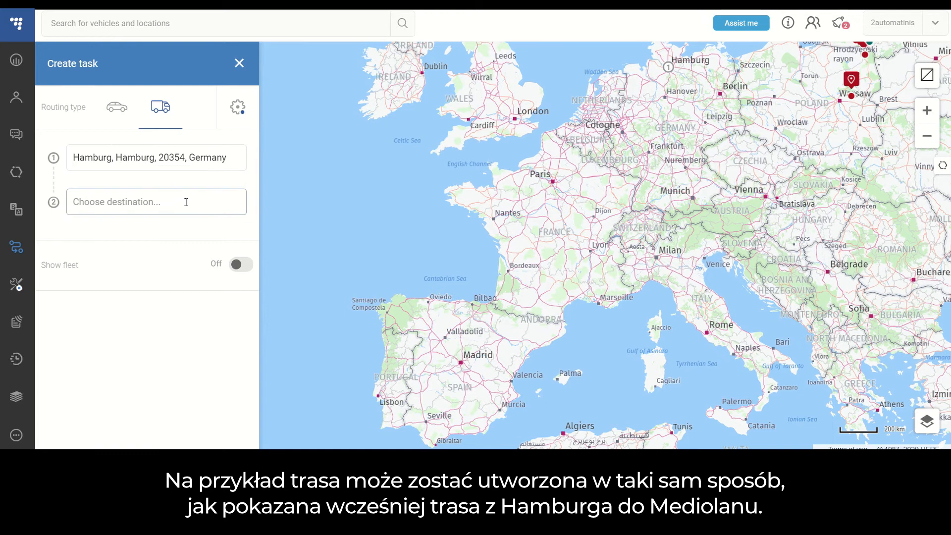
type("Milan")
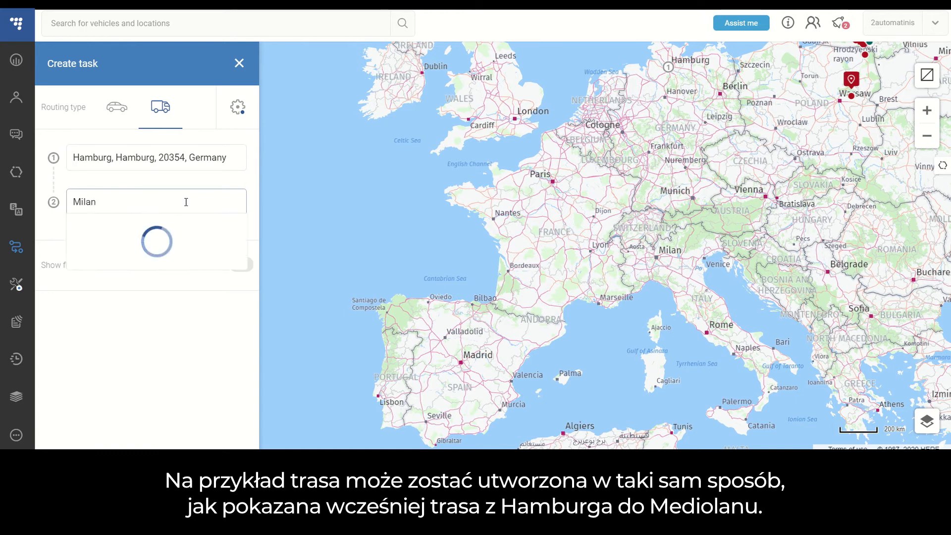
left_click(188, 251)
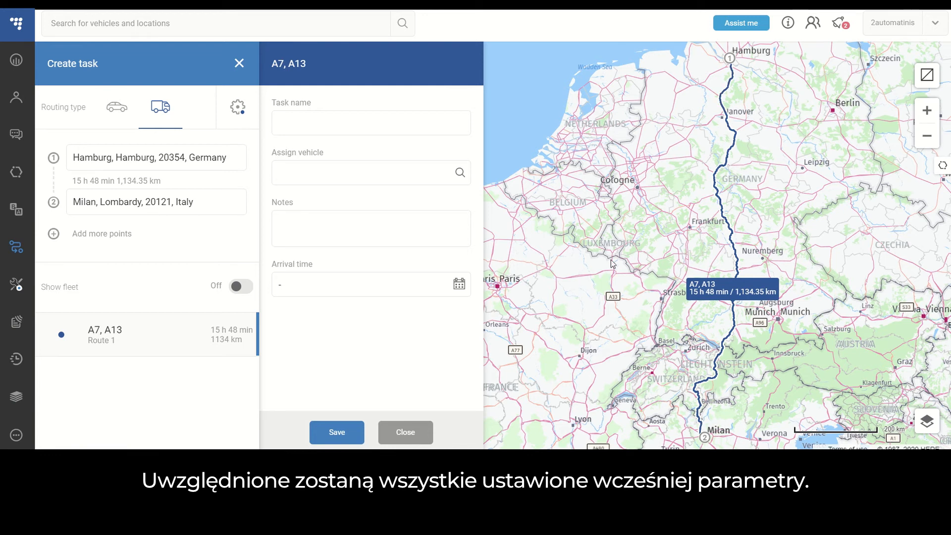
- Save the Hamburg - Milan task and filter the task list to show only tasks with the status New
mouse_move(768, 295)
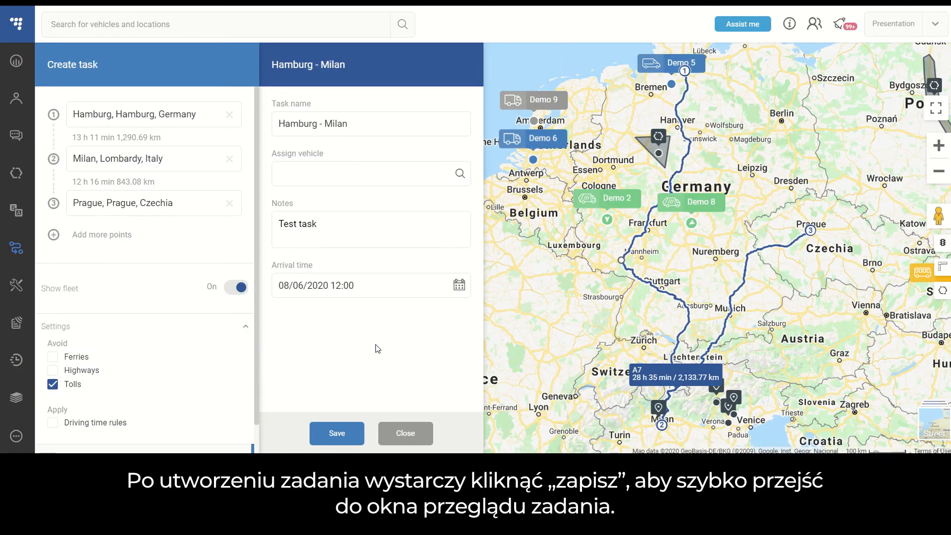
left_click(346, 434)
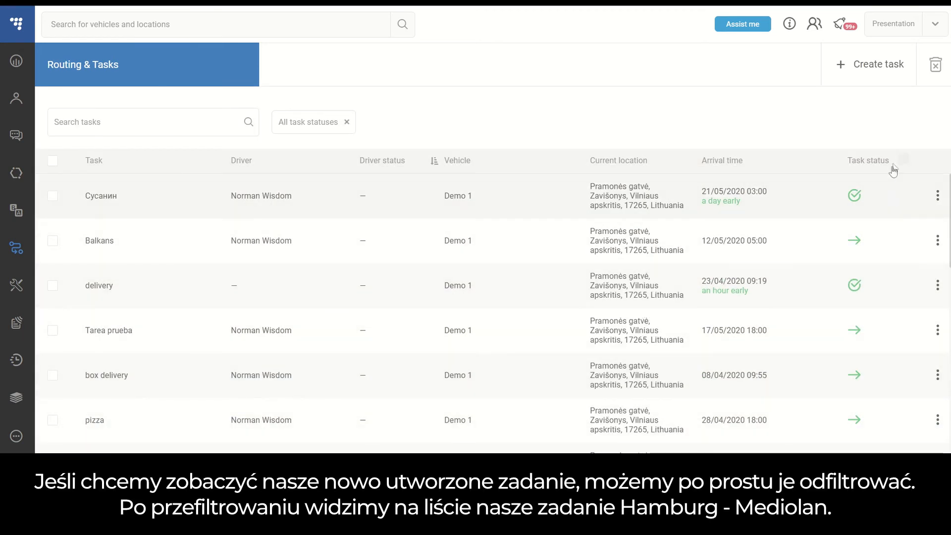
left_click(904, 160)
left_click(807, 183)
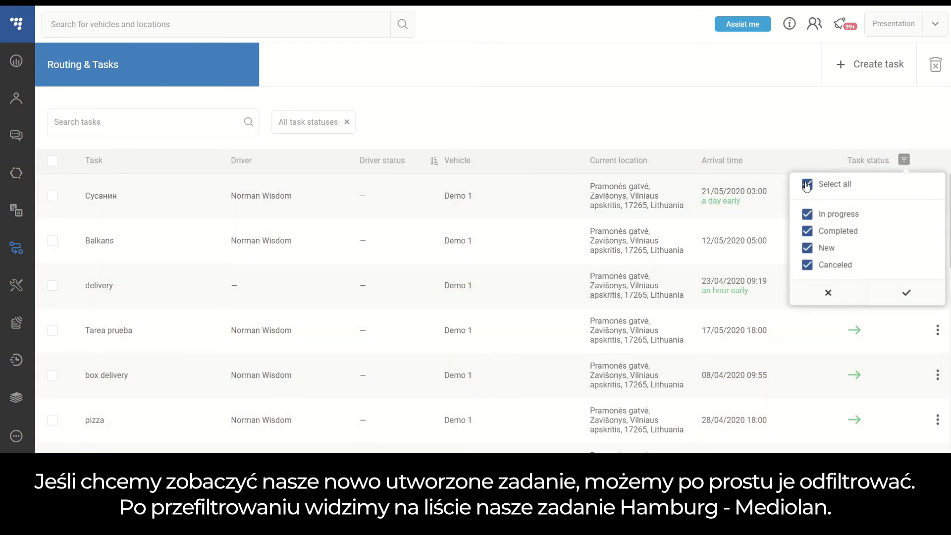
left_click(807, 249)
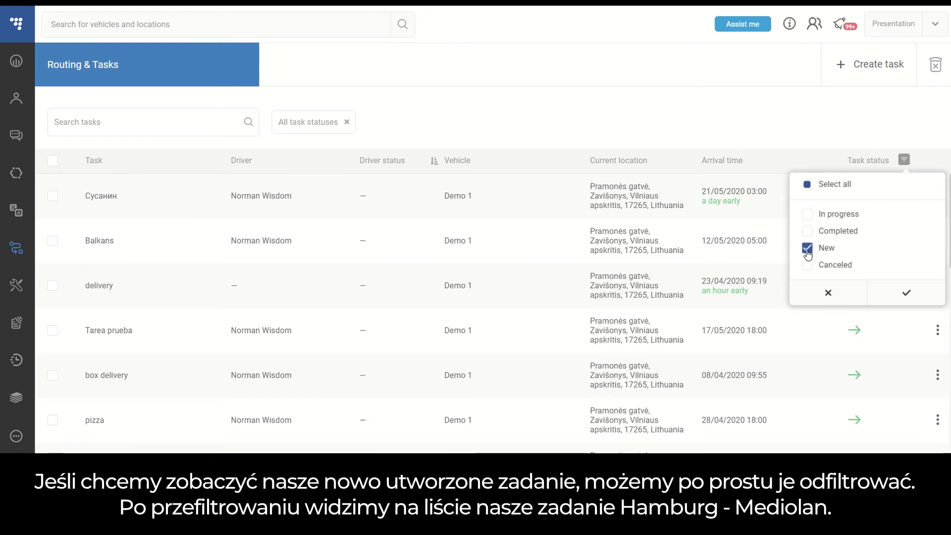
left_click(906, 293)
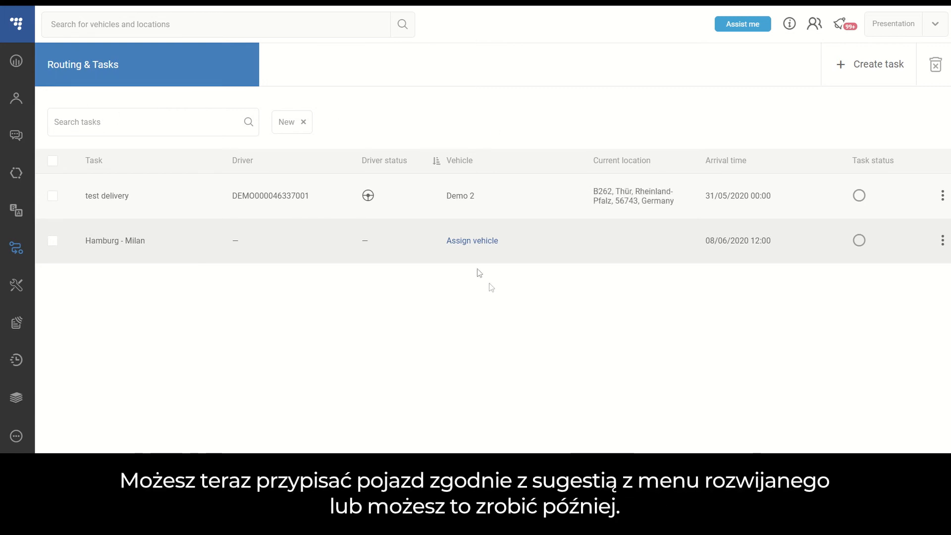
- Assign vehicle Demo 2 to the Hamburg - Milan task and start the task from its Task Summary
left_click(486, 240)
left_click(397, 253)
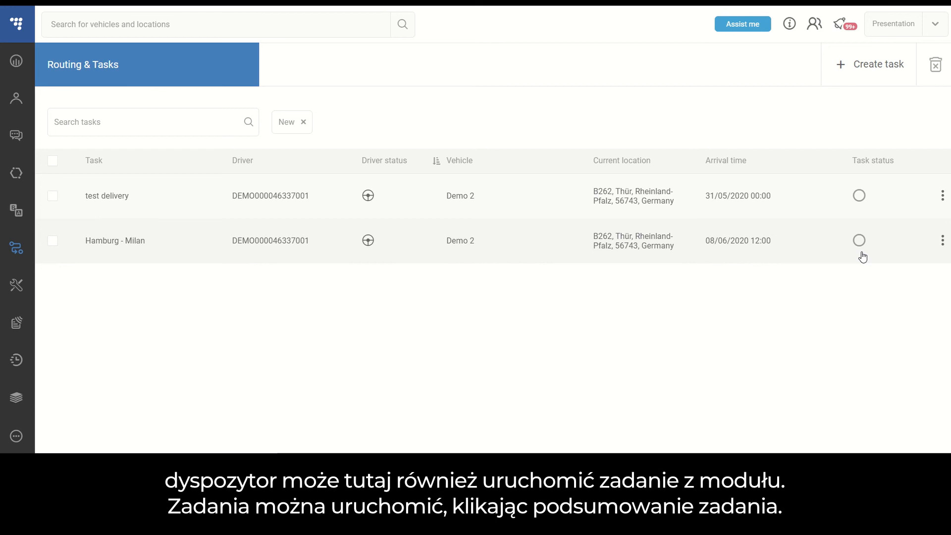
left_click(943, 241)
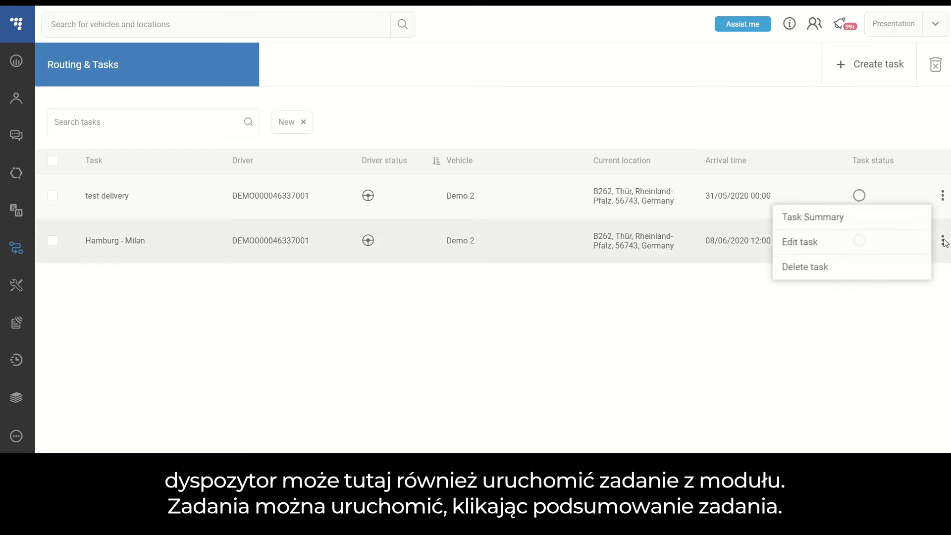
left_click(863, 228)
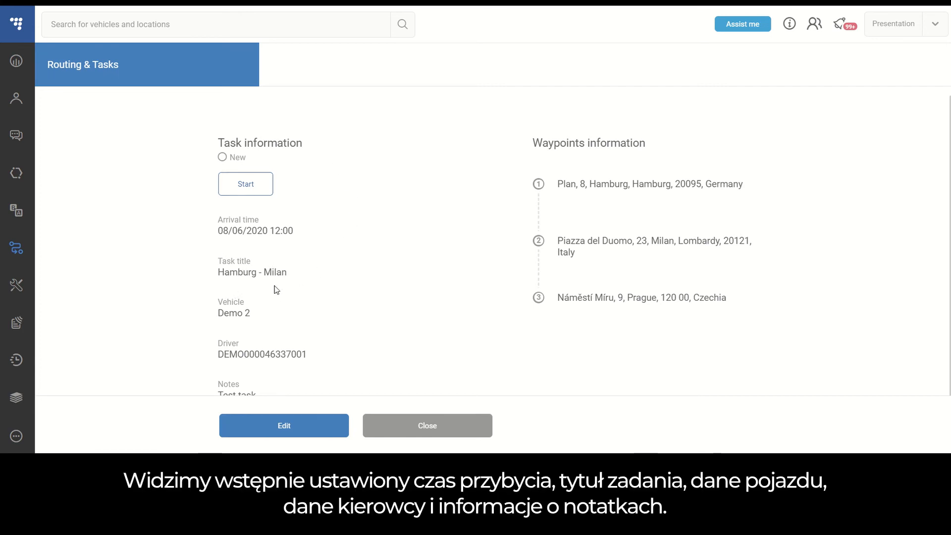
scroll(392, 319, "down", 1)
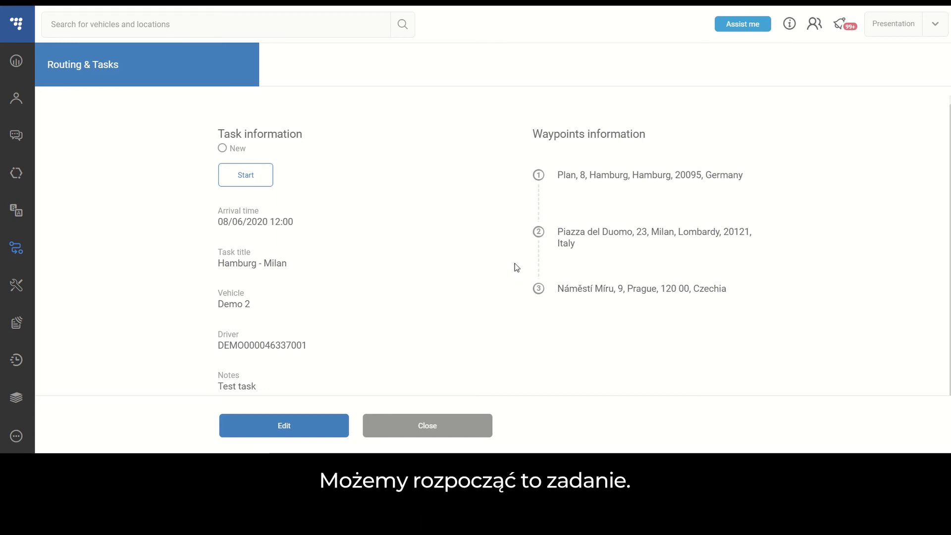
left_click(253, 178)
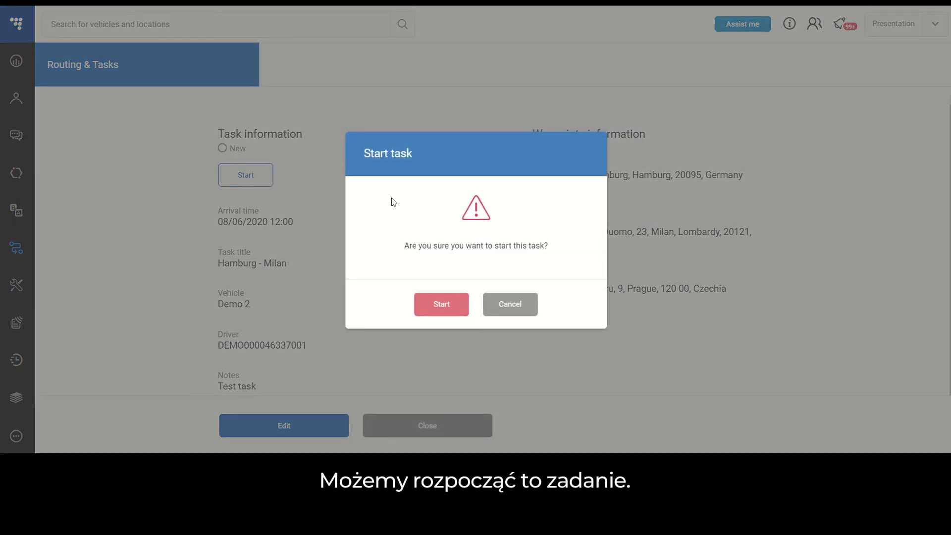
left_click(436, 306)
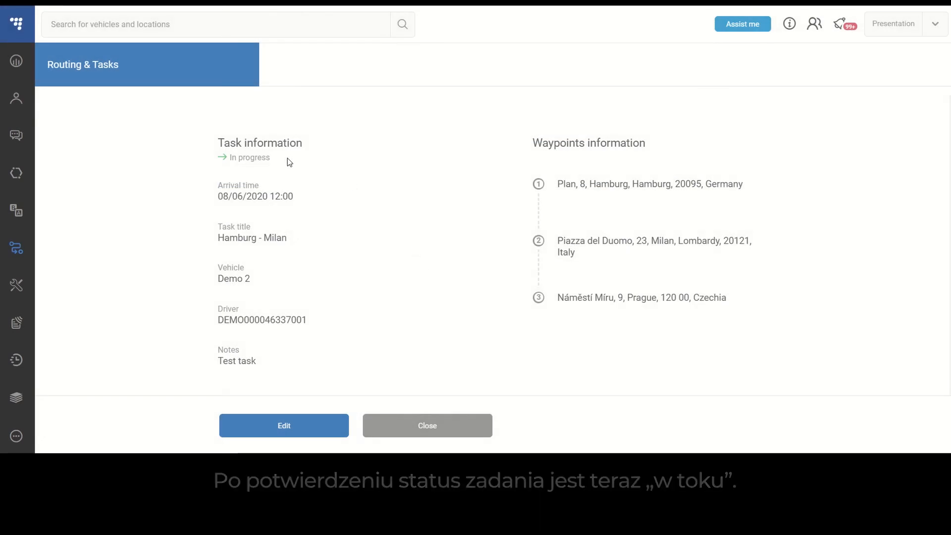
- Complete the Hamburg, Milan and Prague waypoints in order to finish the task, and close its summary
left_click(794, 187)
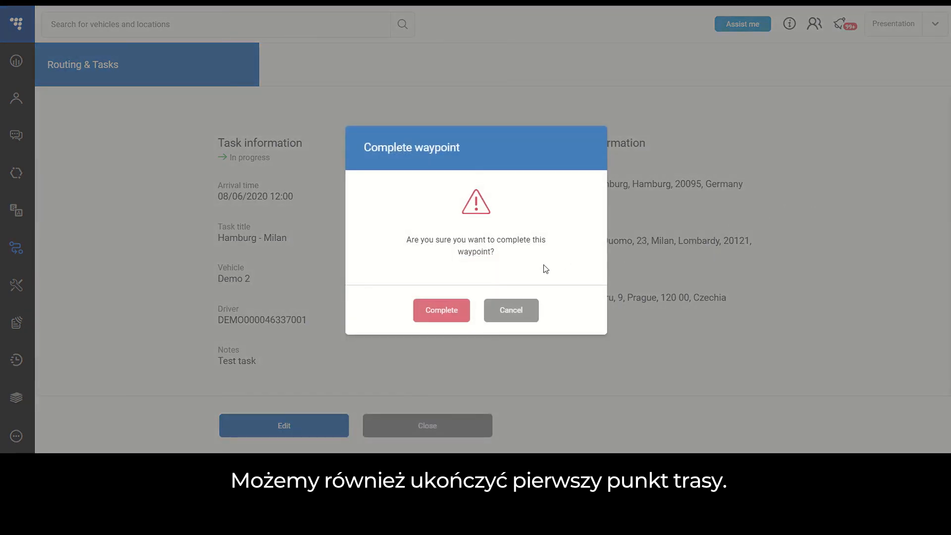
left_click(439, 311)
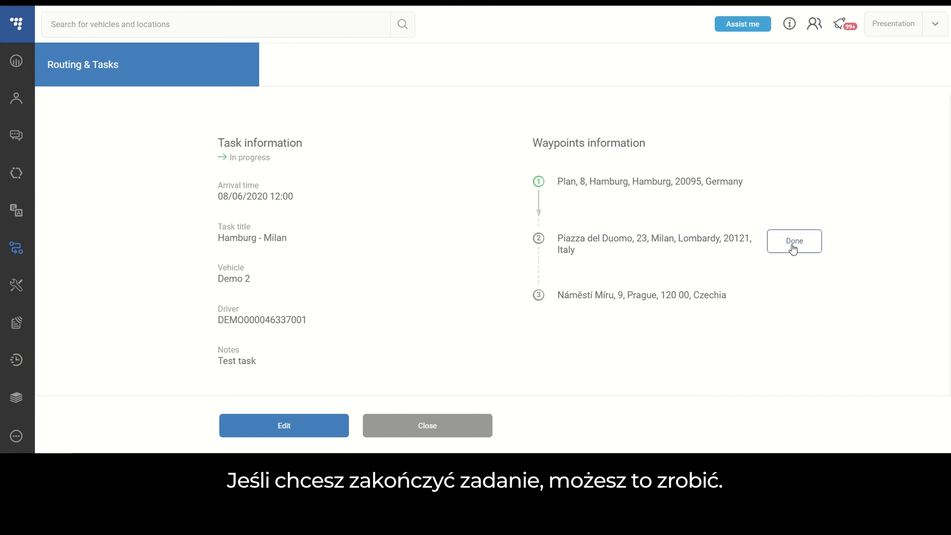
left_click(791, 242)
left_click(440, 311)
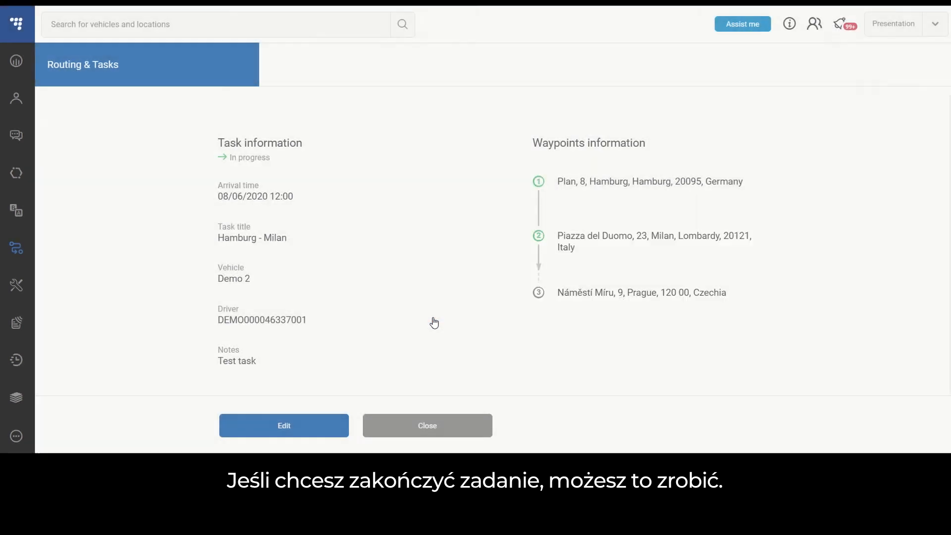
left_click(792, 294)
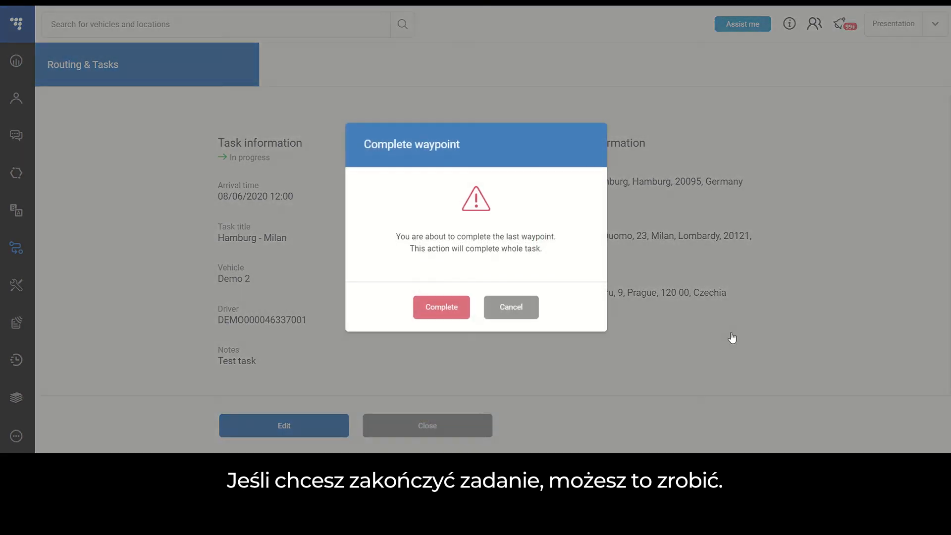
left_click(442, 313)
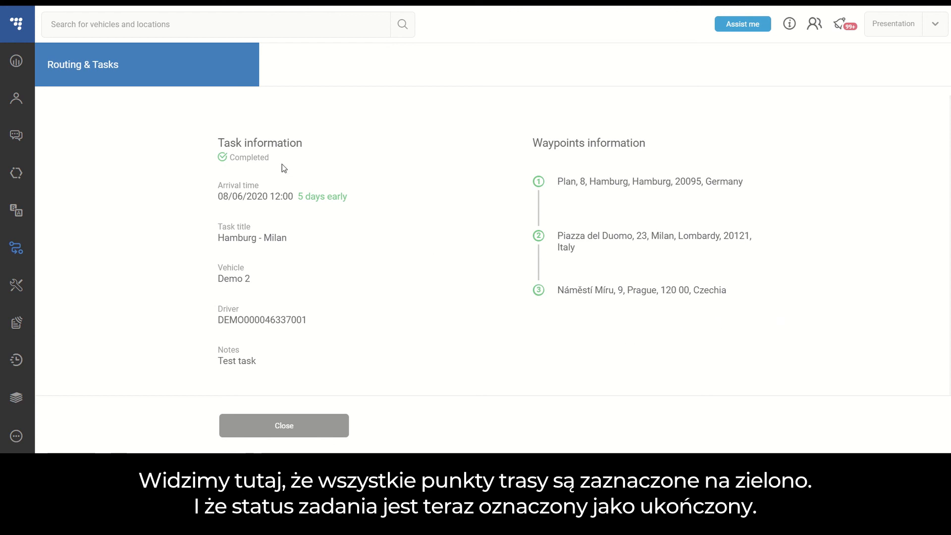
left_click(308, 431)
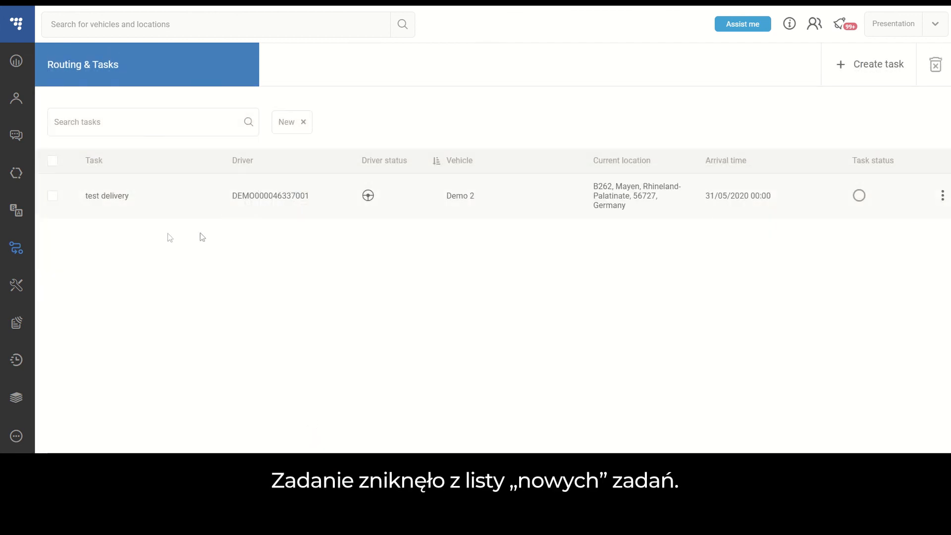
- Show tasks of all statuses in the task list and search the tasks for "Hamburg"
left_click(909, 160)
left_click(813, 197)
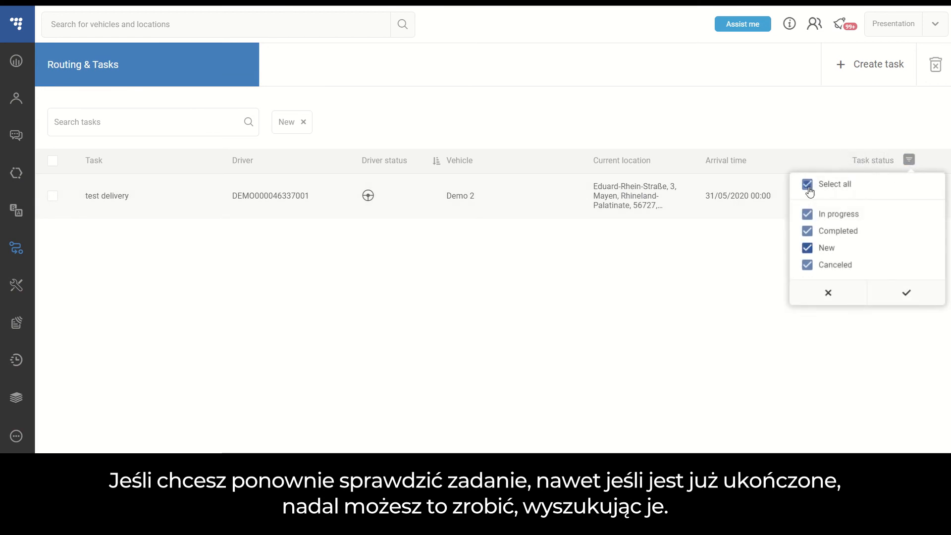
left_click(908, 300)
left_click(177, 123)
type("Hamburg")
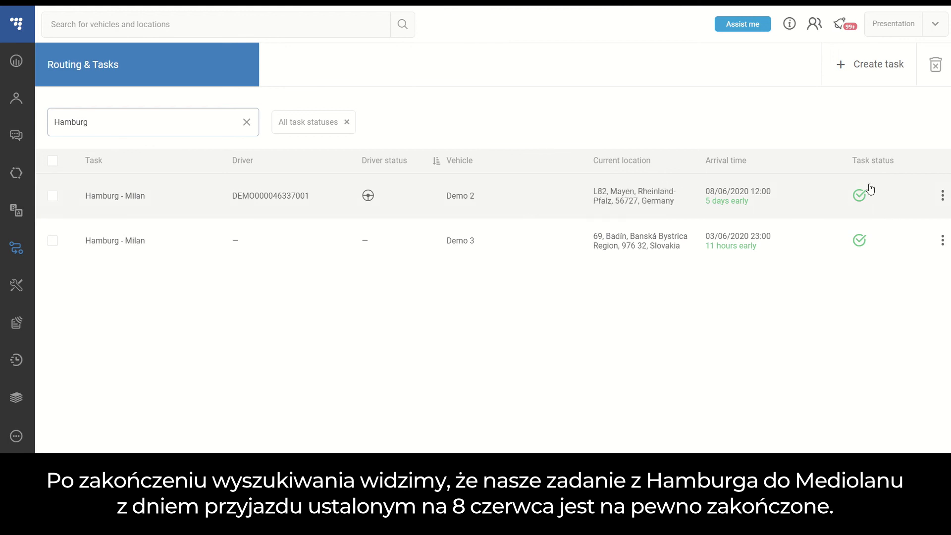
- Clear the task search text and remove the All task statuses filter
left_click_drag(72, 122, 102, 122)
left_click_drag(44, 126, 19, 130)
key("BackSpace")
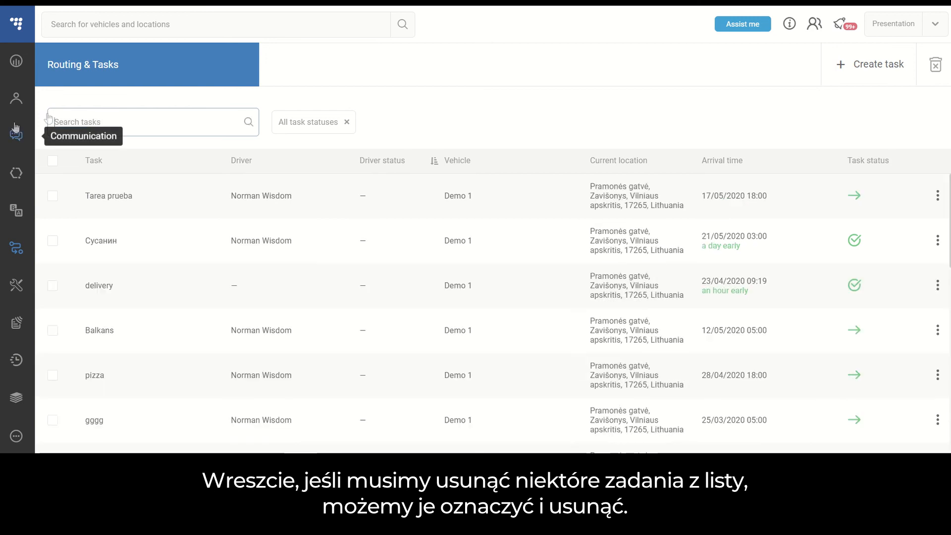
left_click(349, 124)
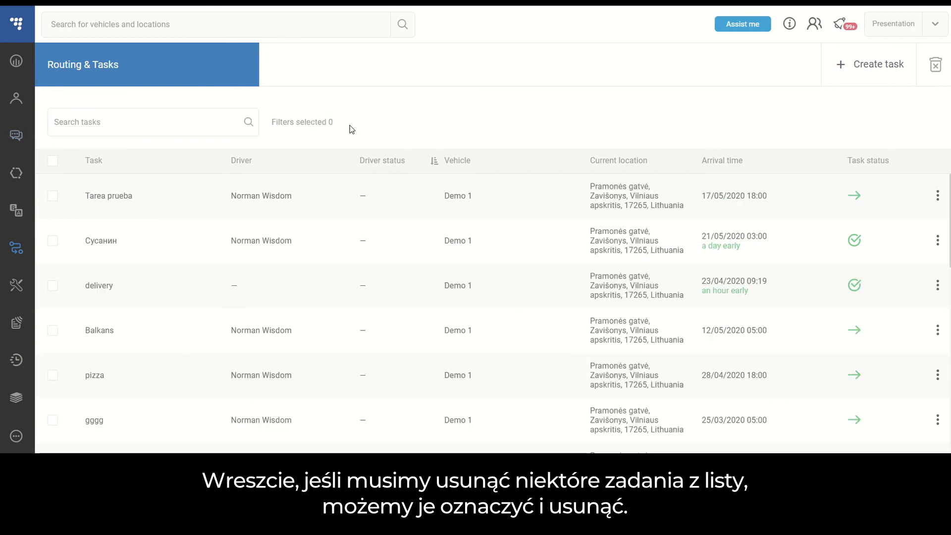
left_click(53, 198)
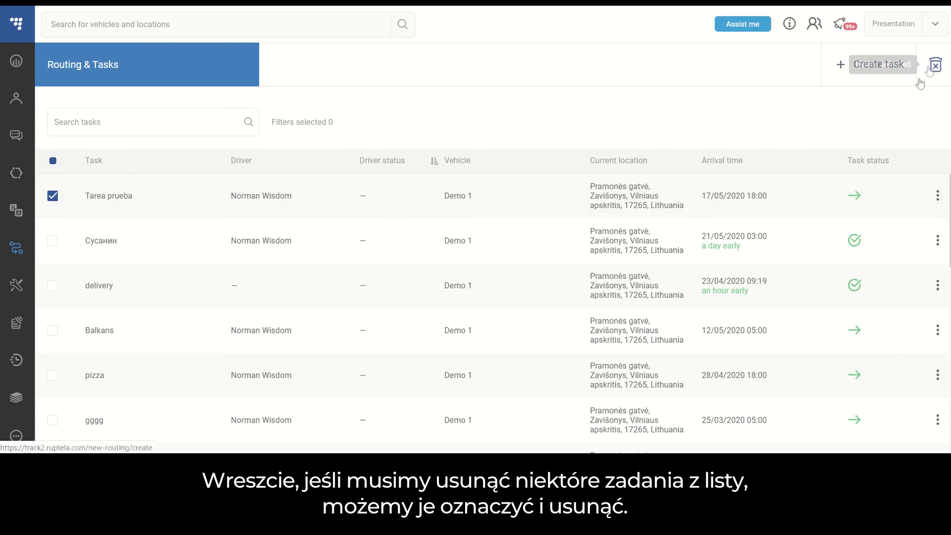
left_click(936, 65)
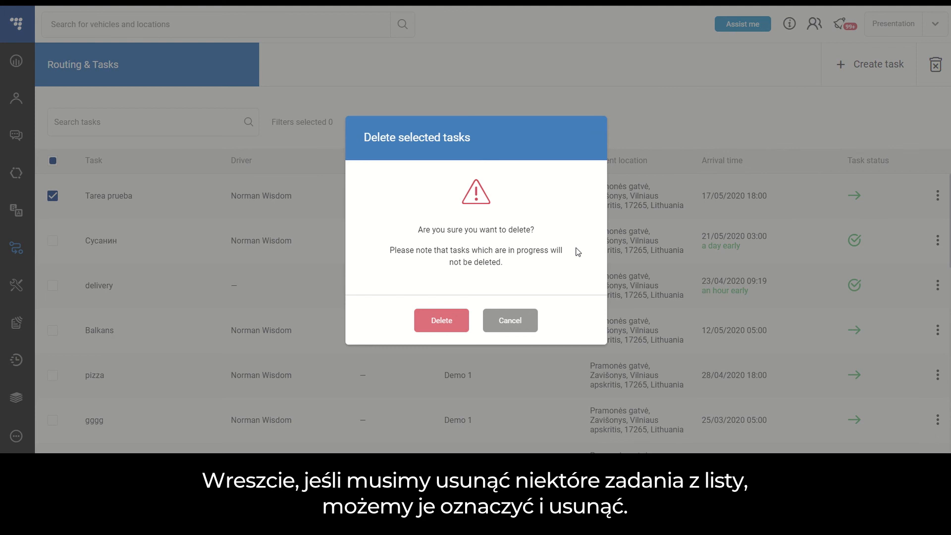
left_click(513, 321)
left_click(53, 195)
- Delete the completed Demo 1 task with arrival time 21/05/2020 03:00 from the task list
left_click(53, 241)
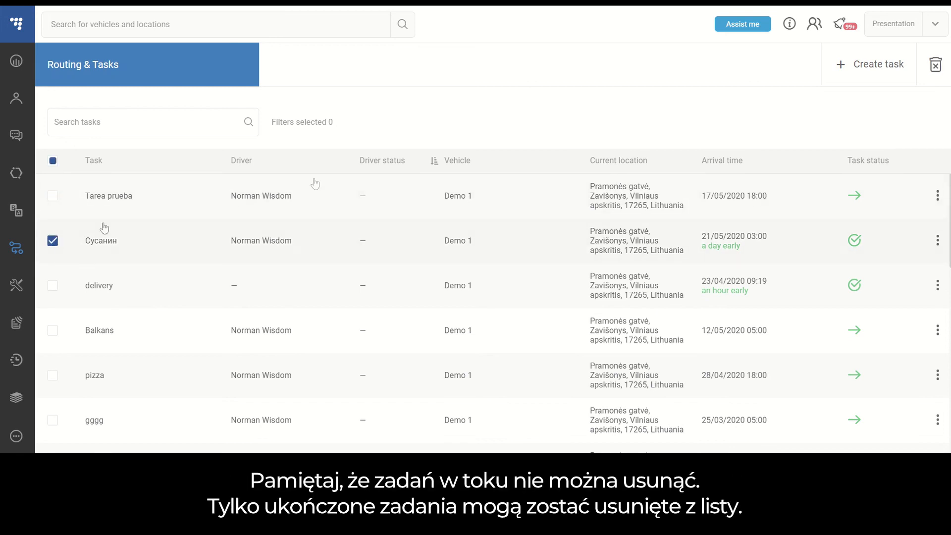
left_click(936, 65)
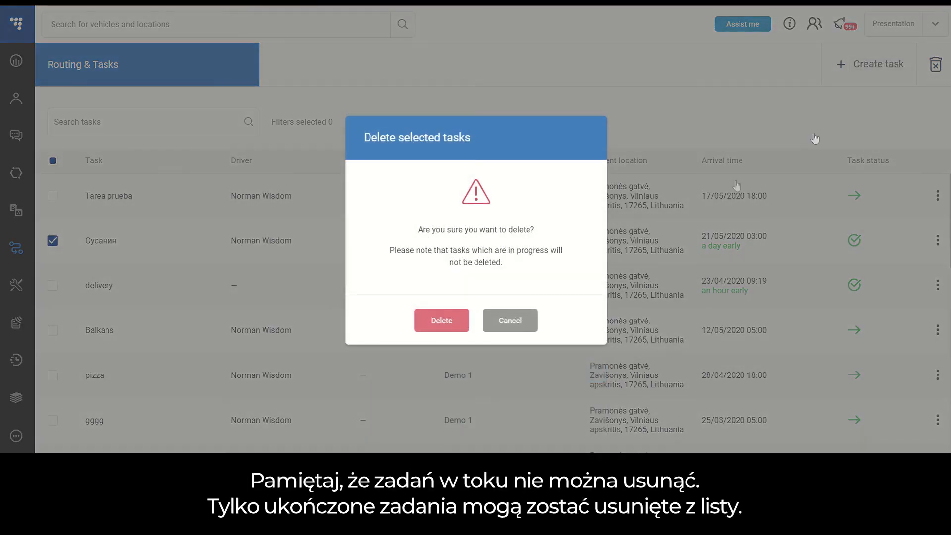
left_click(445, 325)
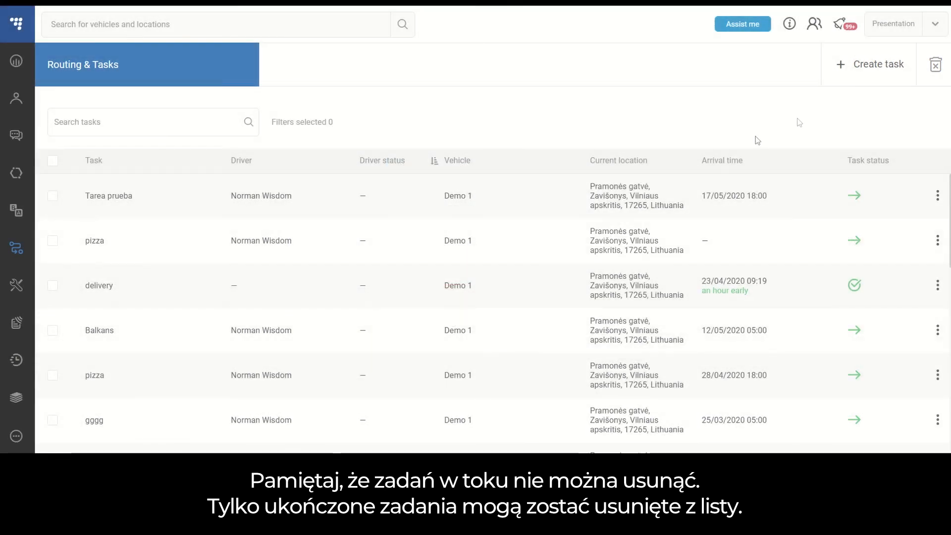